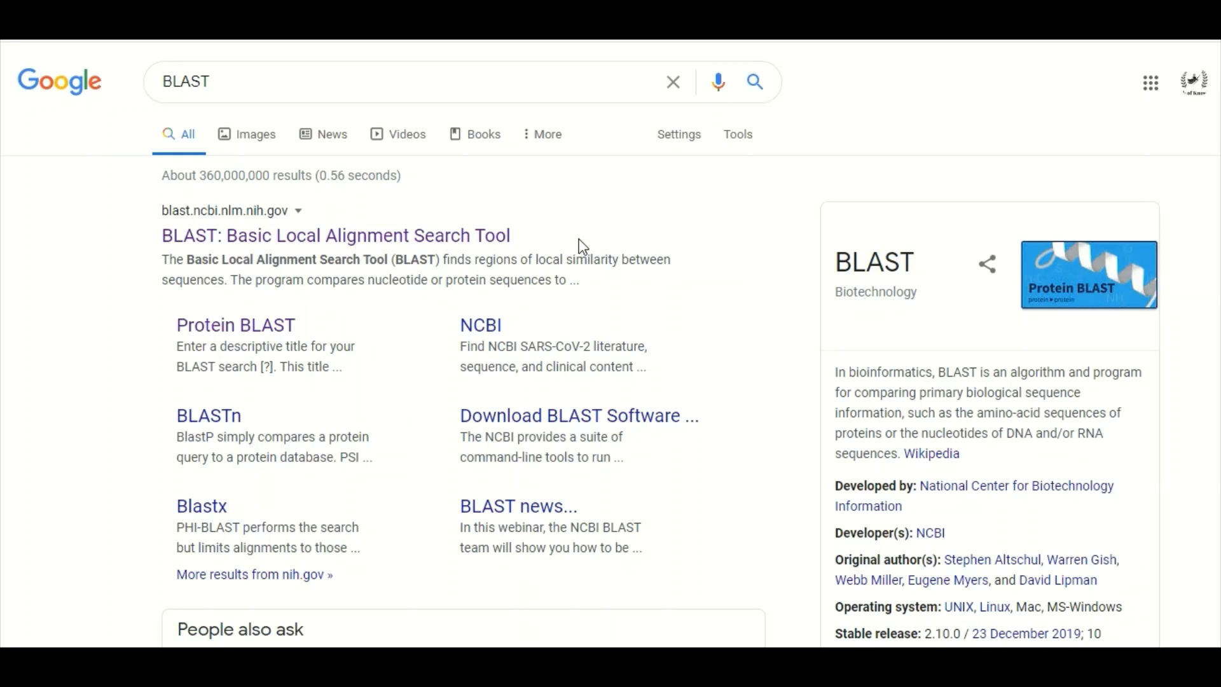
Open the BLAST: Basic Local Alignment Search Tool site from the search results and go to Protein BLAST
left_click(321, 235)
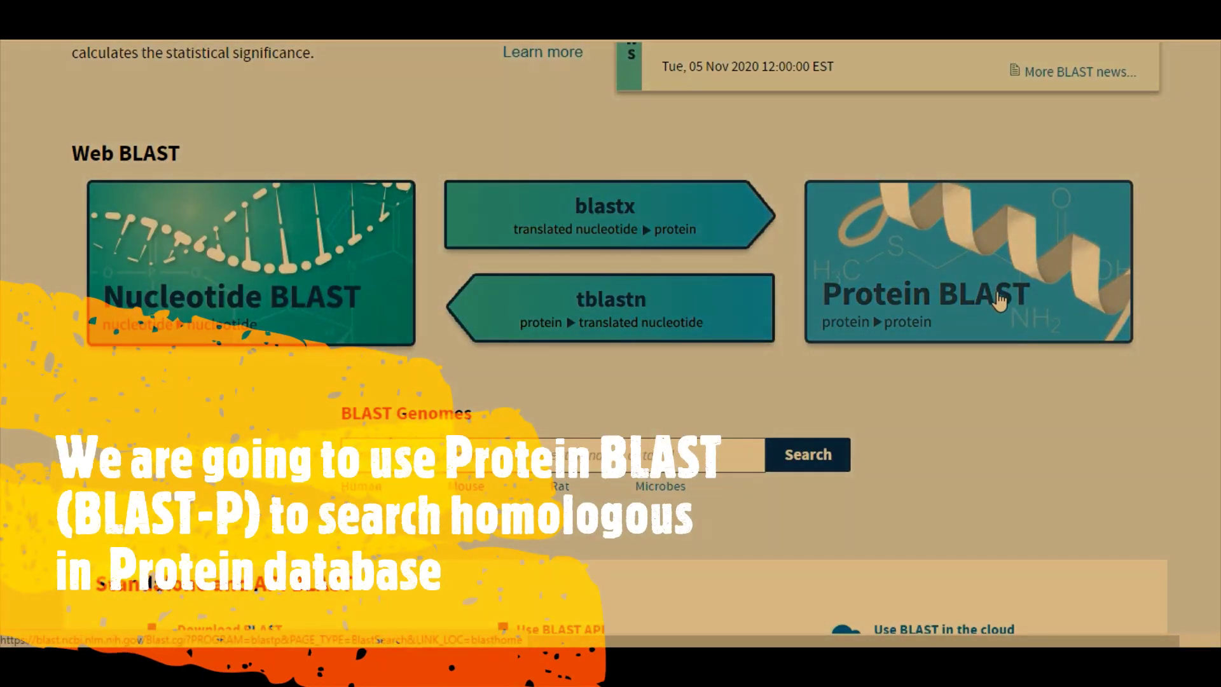
left_click(972, 270)
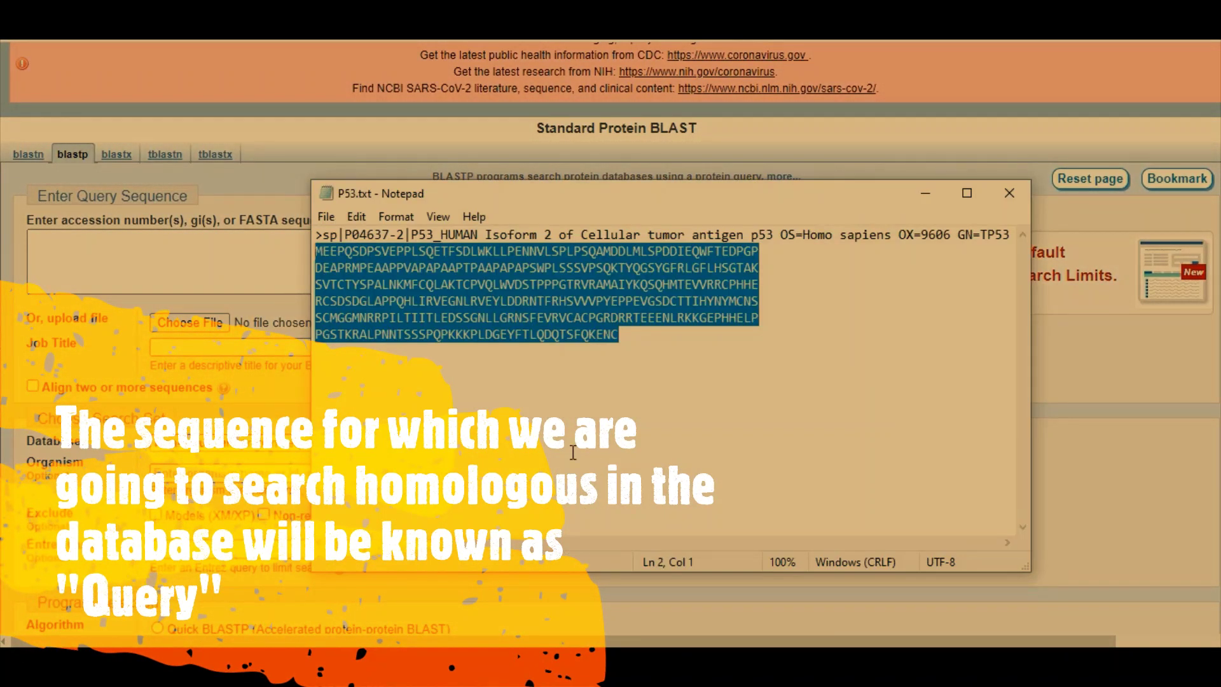
Copy the protein sequence without its header from P53.txt into the query sequence and set the job title to "p53 Human"
left_click_drag(635, 333, 312, 245)
key("ctrl+c")
left_click(926, 192)
left_click(284, 266)
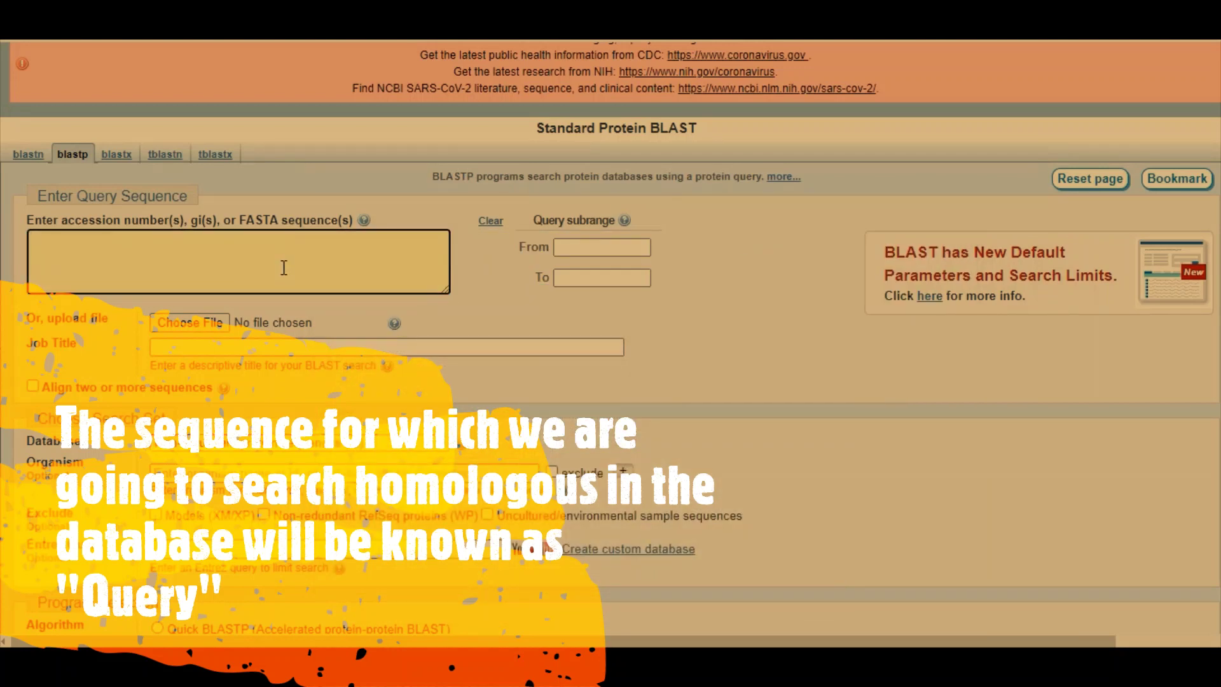
key("ctrl+v")
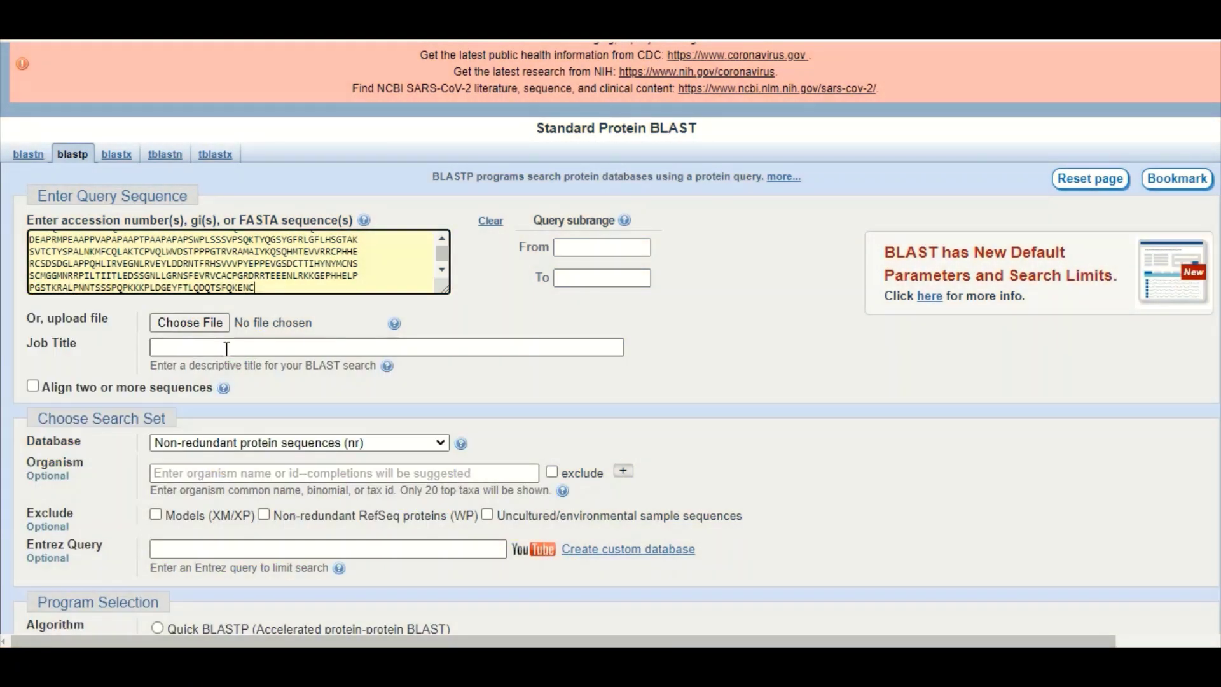
left_click(227, 348)
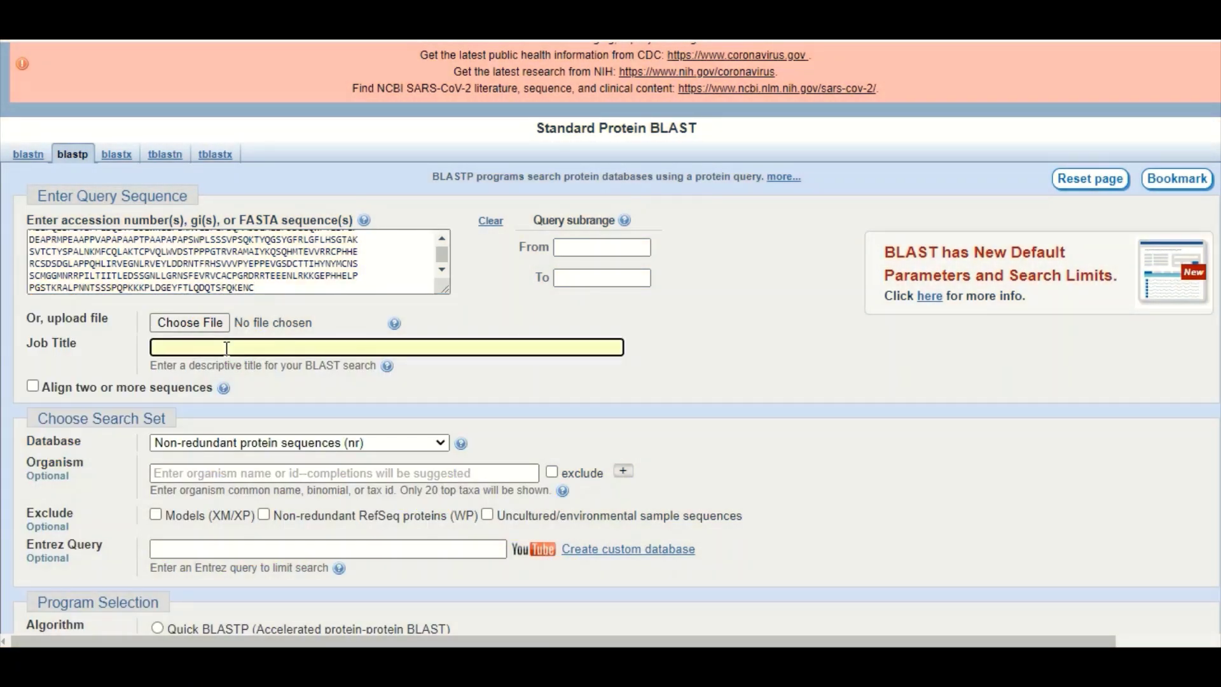
type("p53 Human")
Examine the protein databases available for the search set, keeping Non-redundant protein sequences (nr)
scroll(854, 239, "down", 2)
scroll(296, 309, "down", 2)
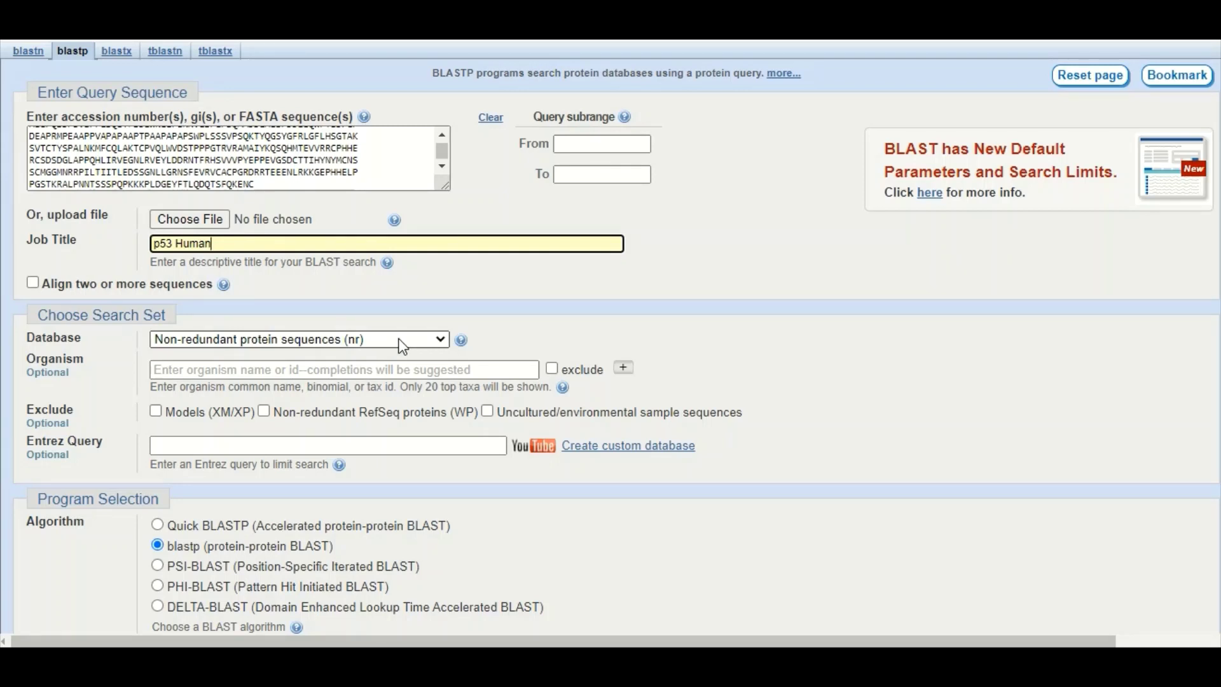
left_click(440, 339)
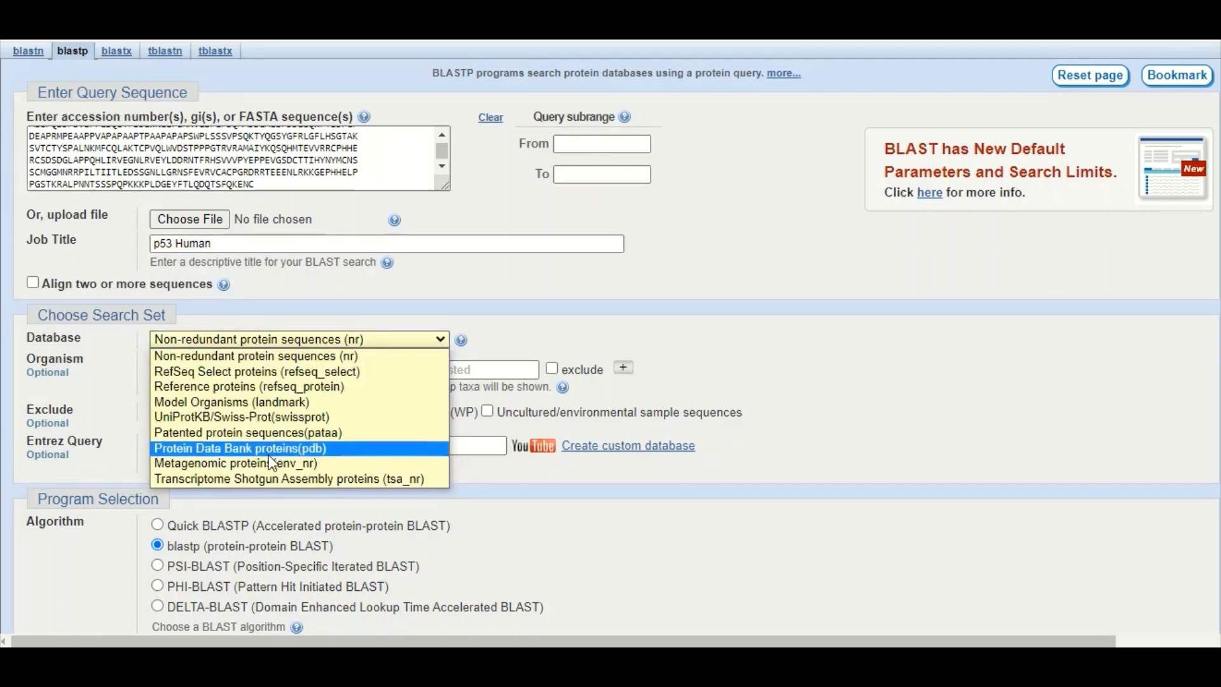
left_click(553, 334)
left_click(344, 341)
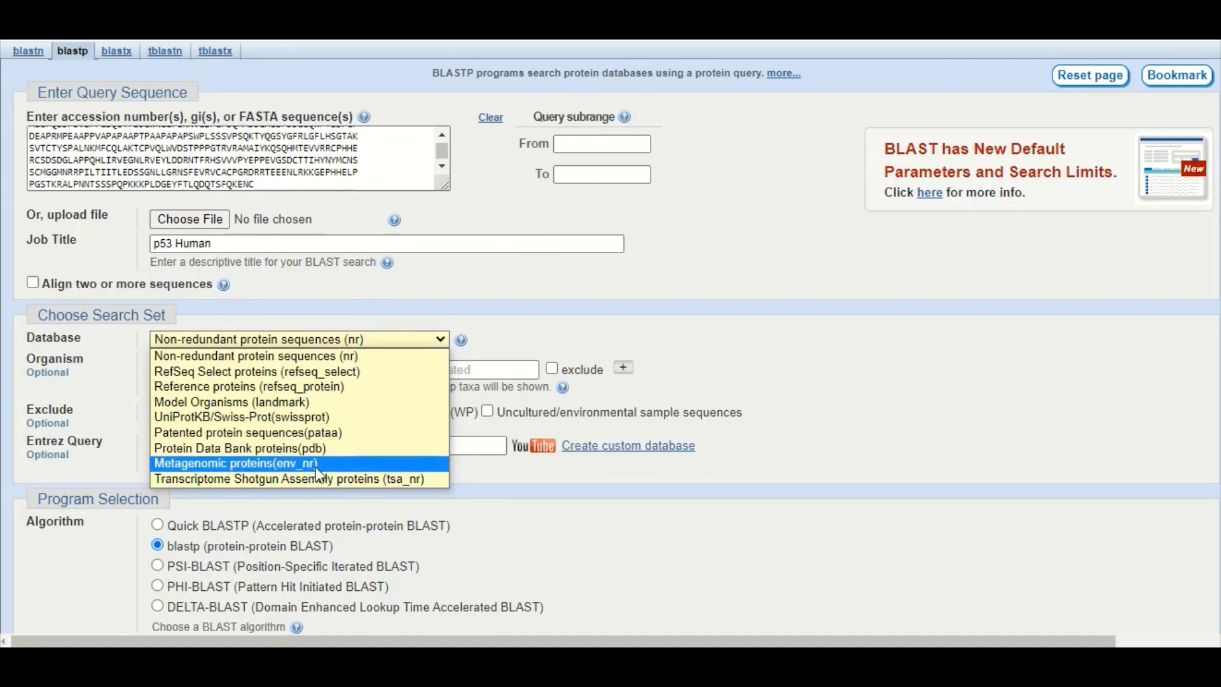
left_click(496, 334)
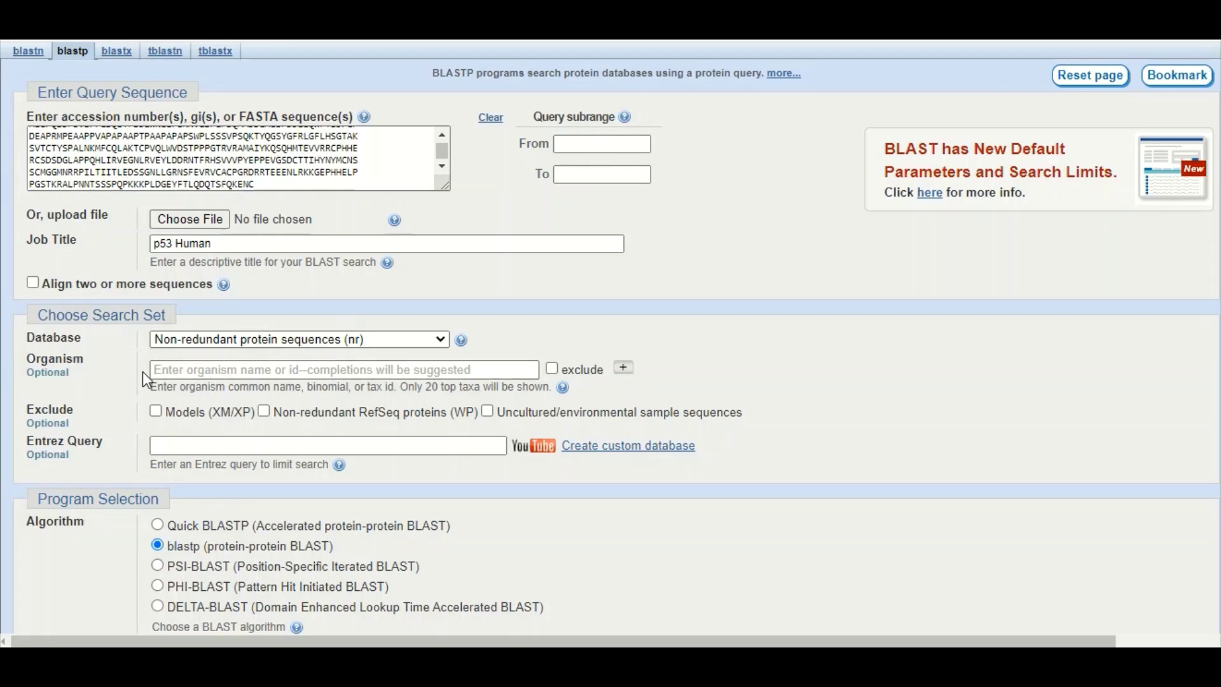
Set the search set's organism to Homo sapiens (taxid:9606) and mark it as excluded
left_click(210, 370)
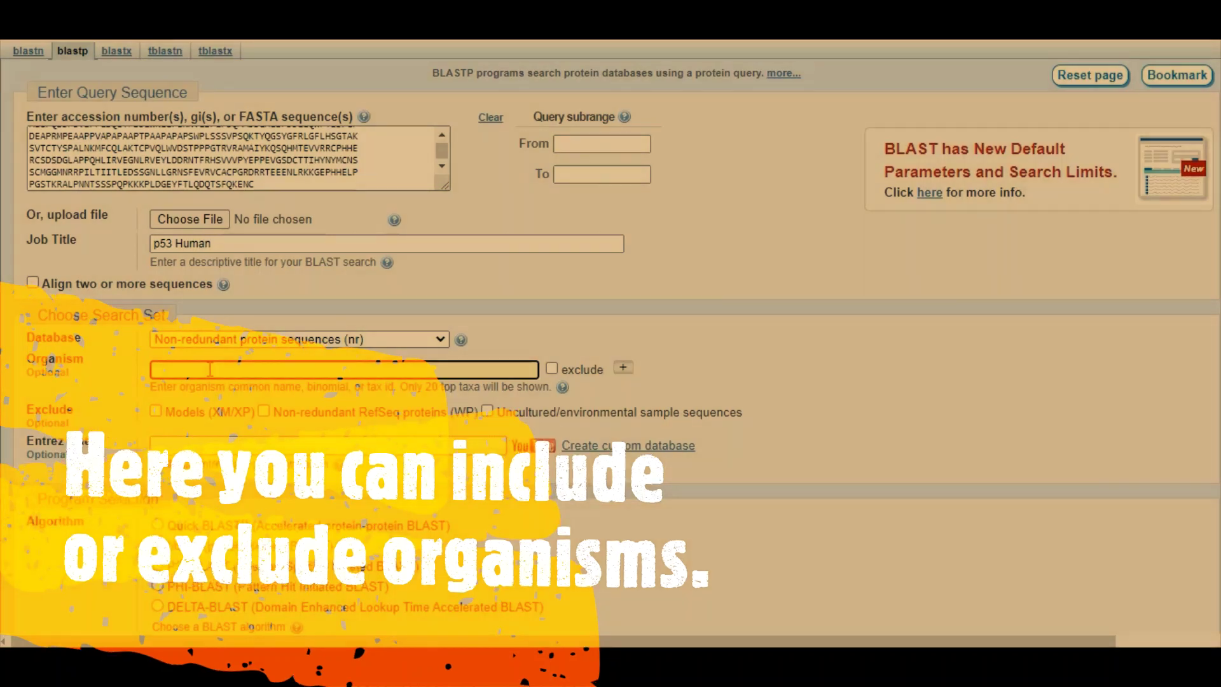
type("homo")
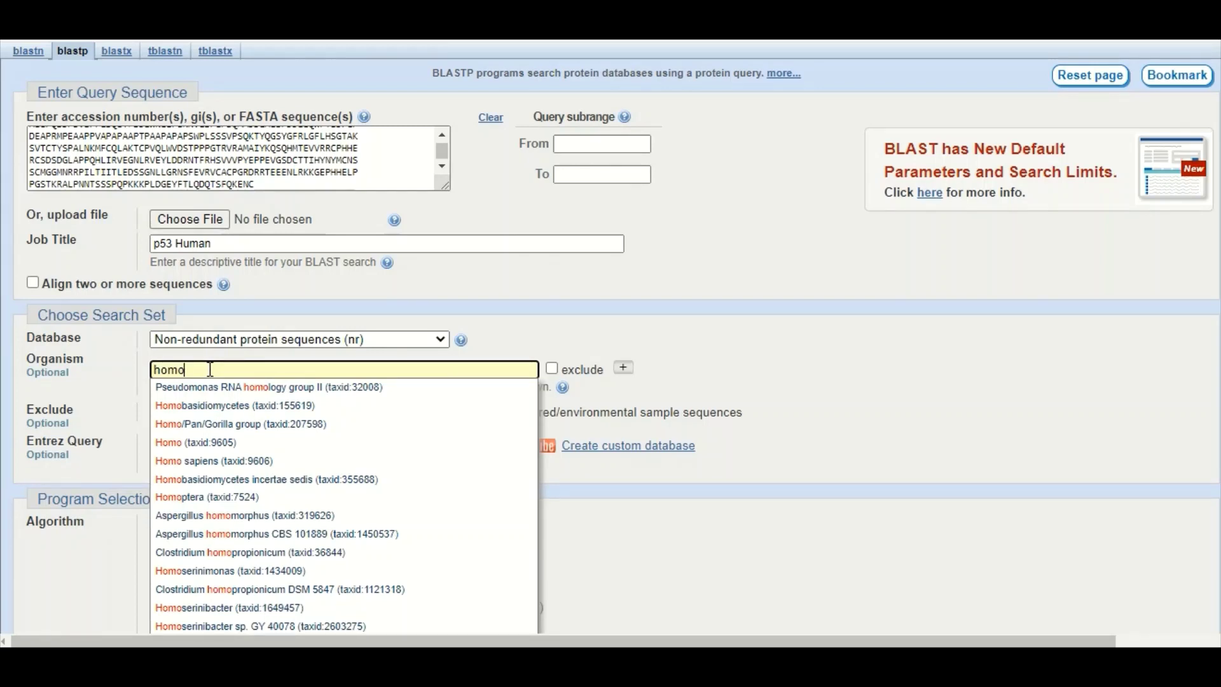
left_click(232, 461)
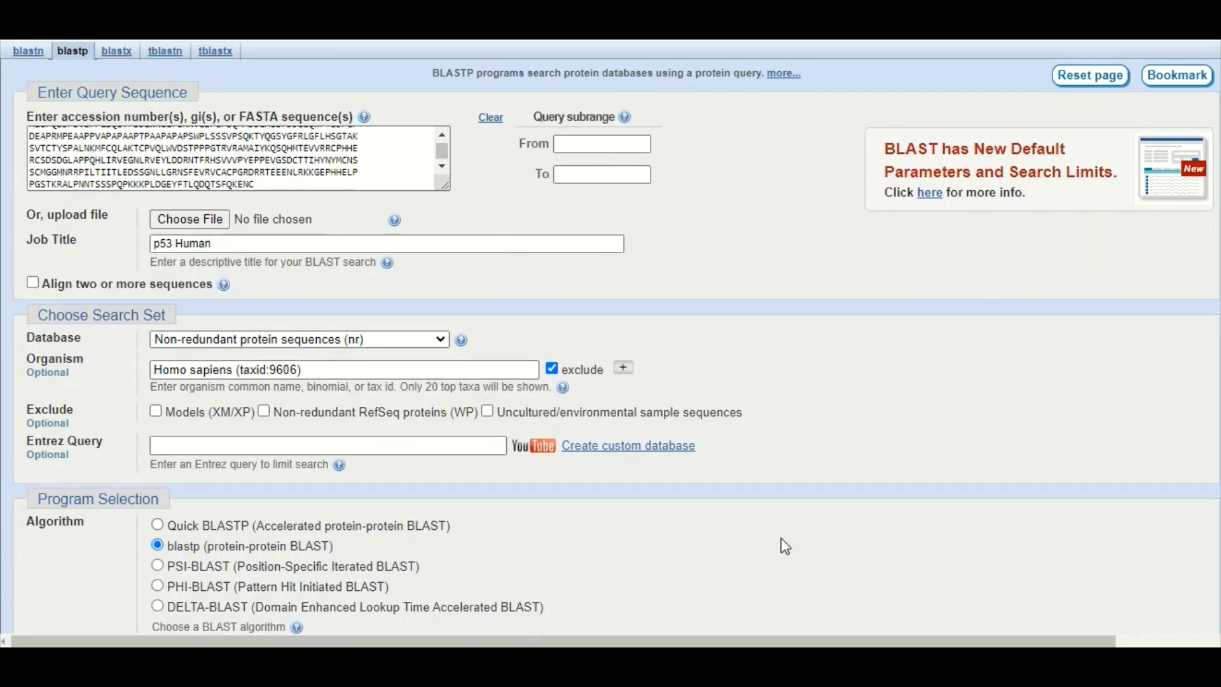
Examine the algorithm choices under Program Selection and the expanded general and scoring algorithm parameters
scroll(101, 441, "down", 3)
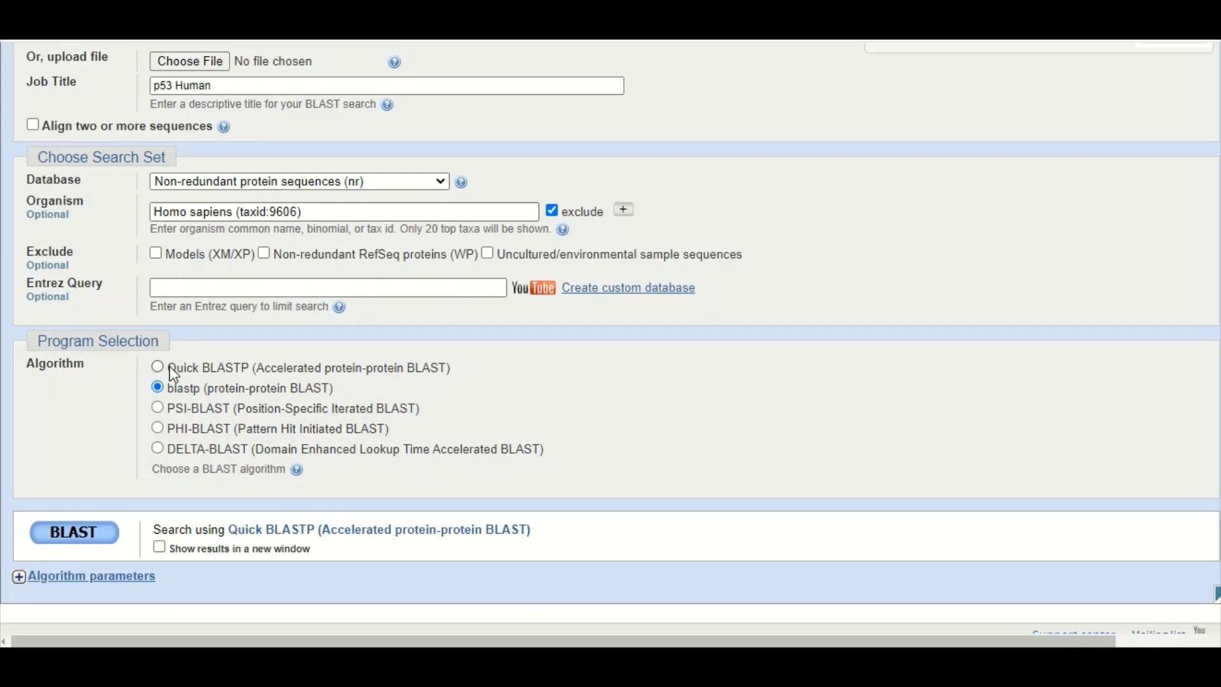
scroll(1018, 497, "down", 3)
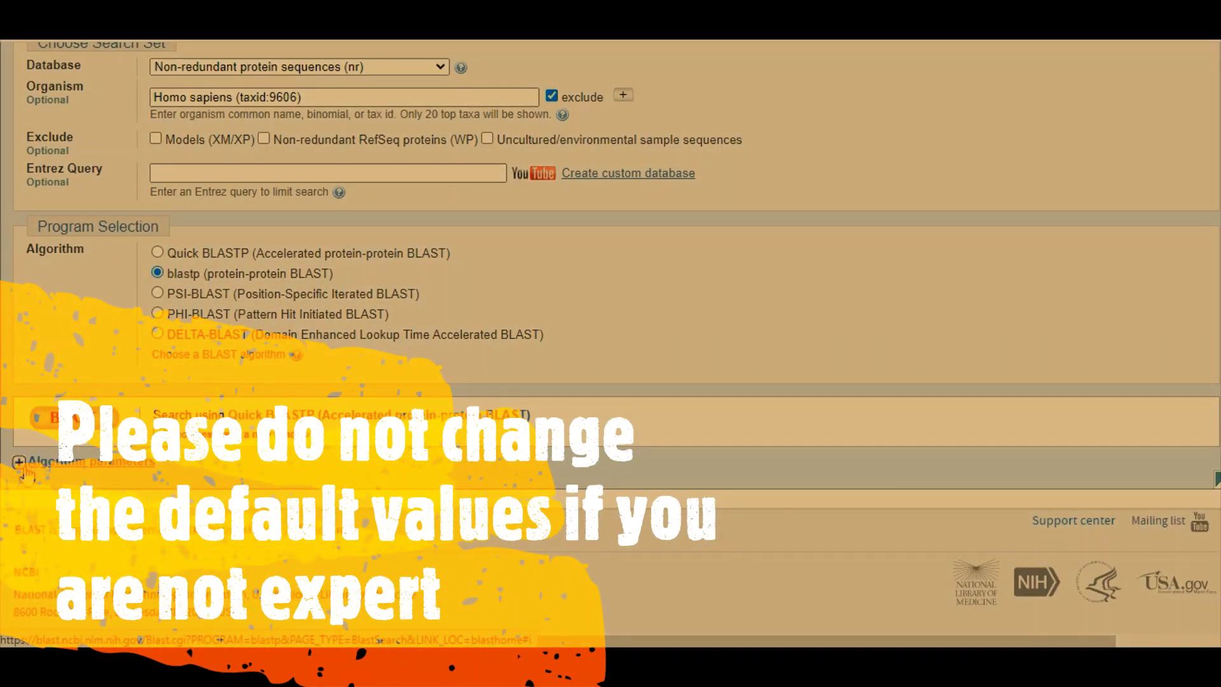
left_click(21, 469)
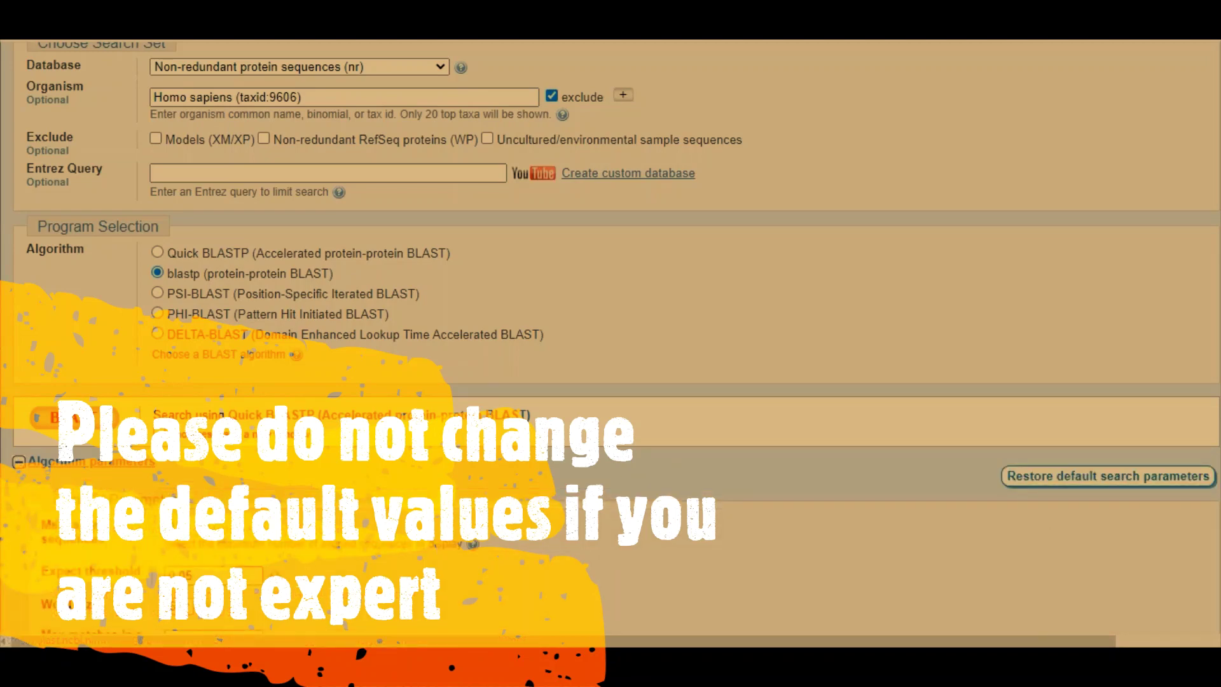
scroll(611, 343, "down", 4)
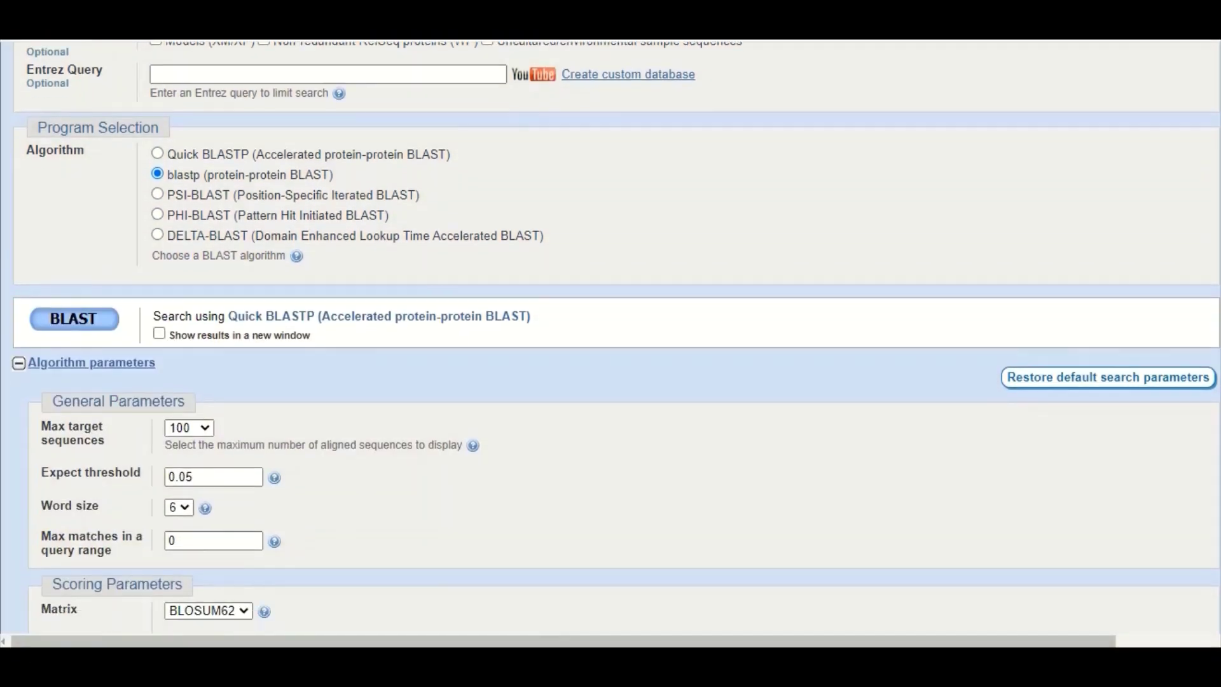
scroll(611, 343, "down", 3)
scroll(610, 343, "up", 5)
scroll(611, 344, "up", 1)
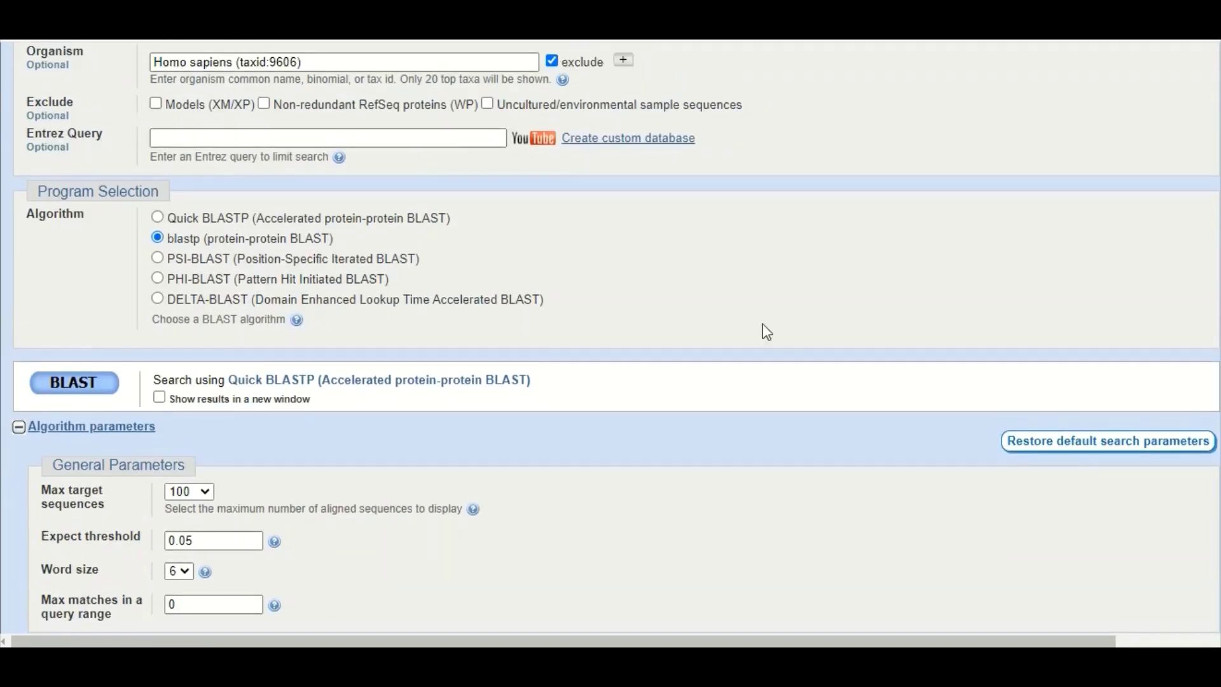
Collapse the algorithm parameters with their default values kept and run the BLAST search
left_click(19, 428)
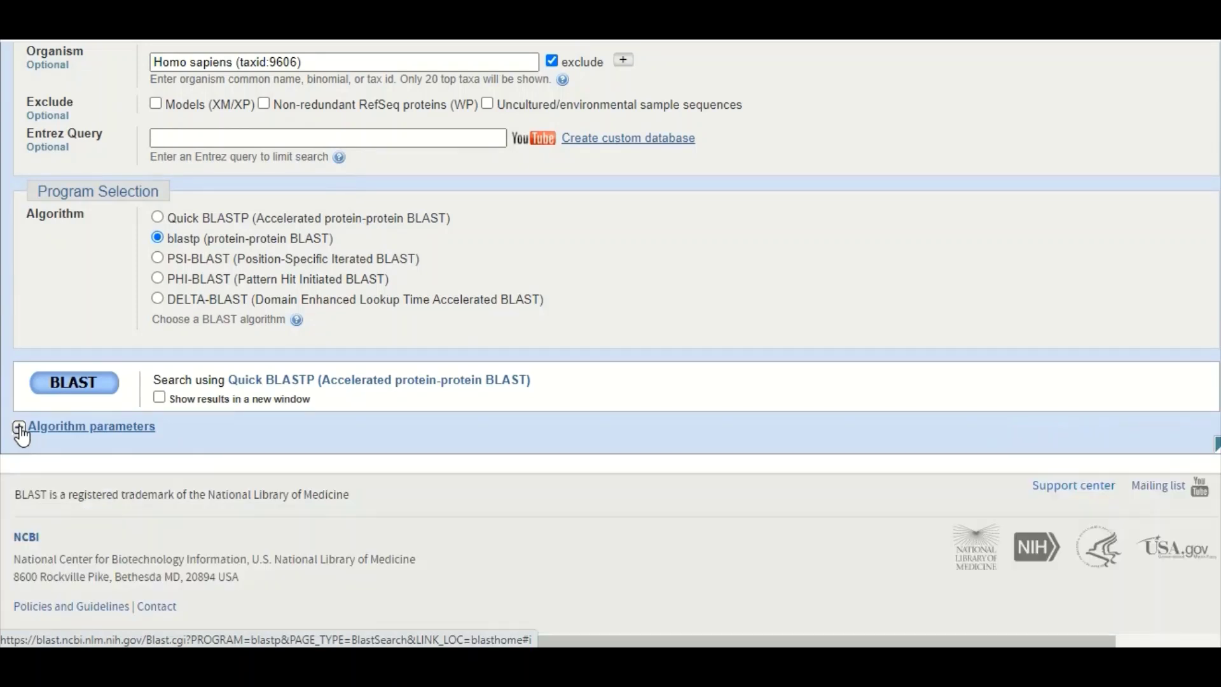
left_click(19, 427)
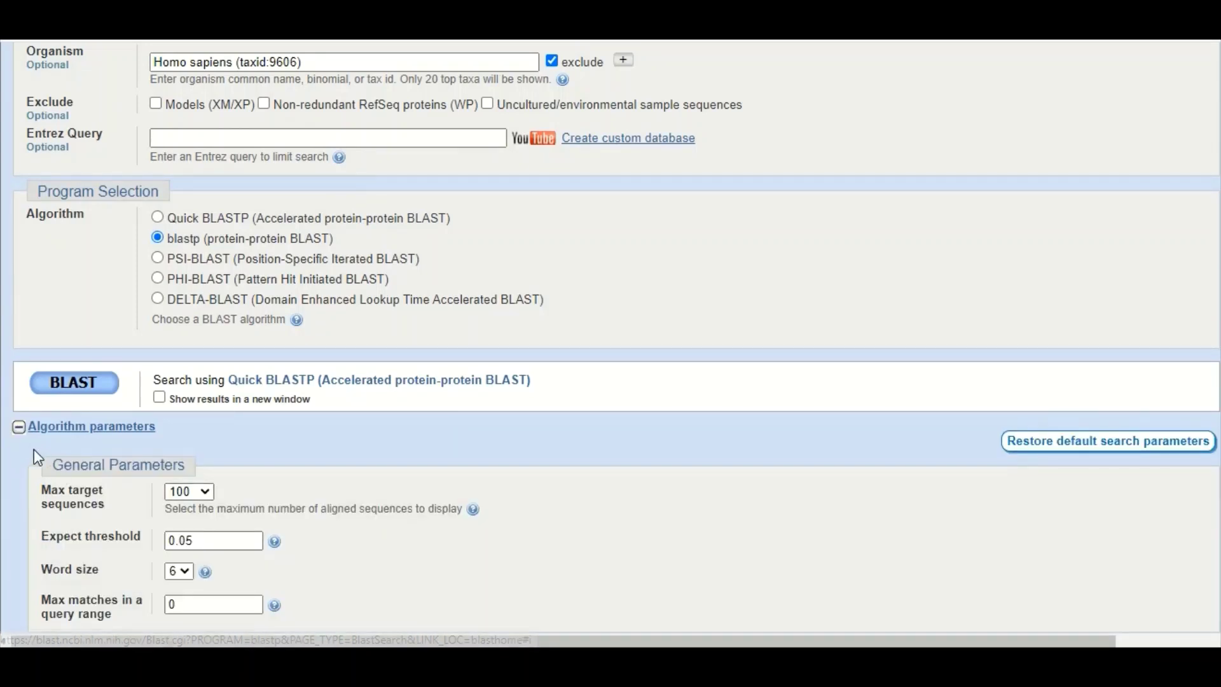
left_click(19, 429)
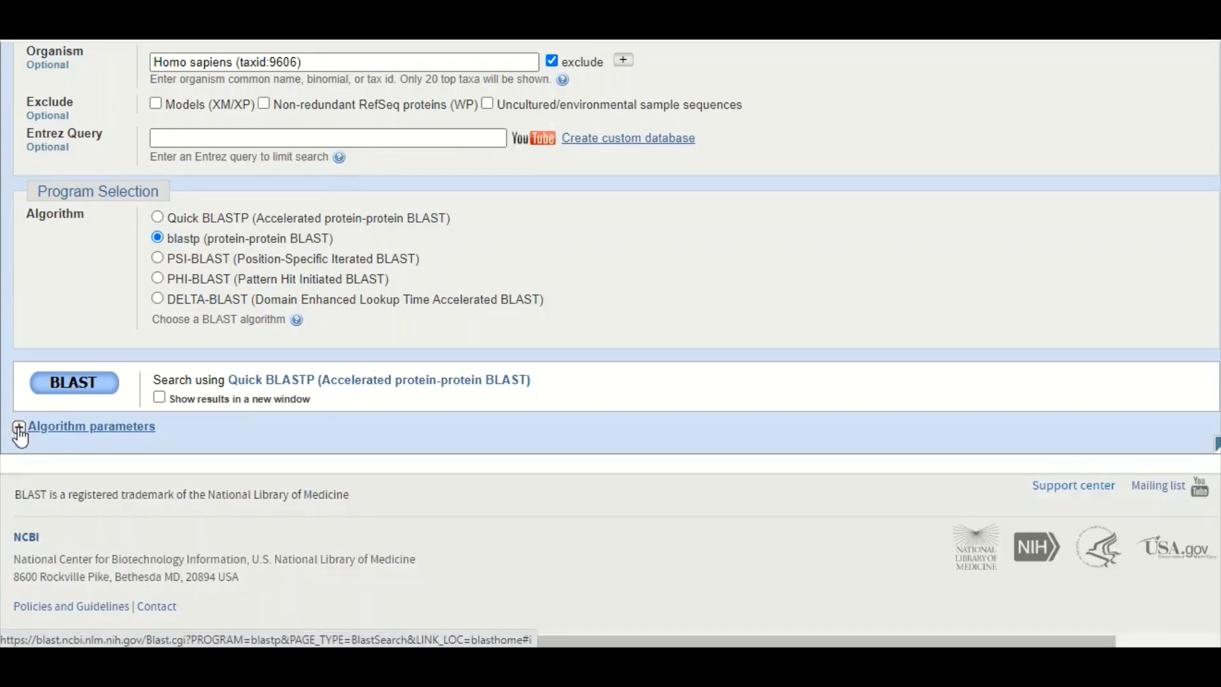
left_click(87, 389)
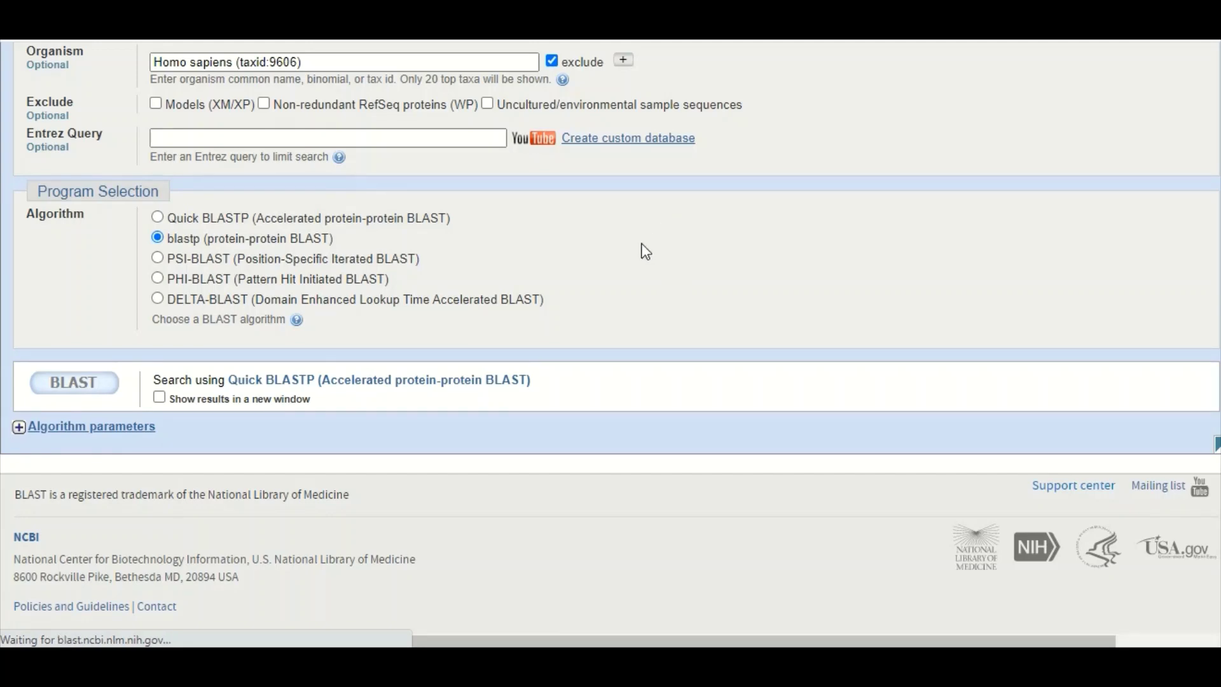
Examine the results page: job summary, result filters, sequences producing significant alignments, and the setting for how many sequences to show
scroll(705, 63, "up", 8)
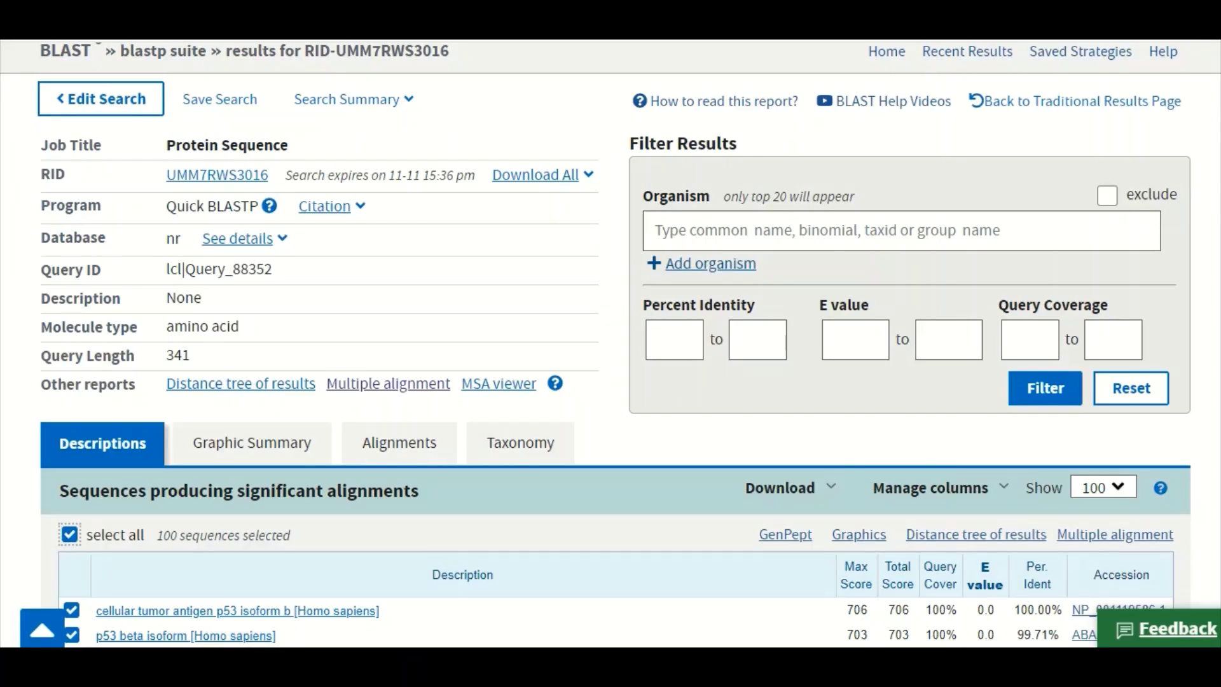
scroll(653, 223, "up", 3)
scroll(654, 223, "down", 1)
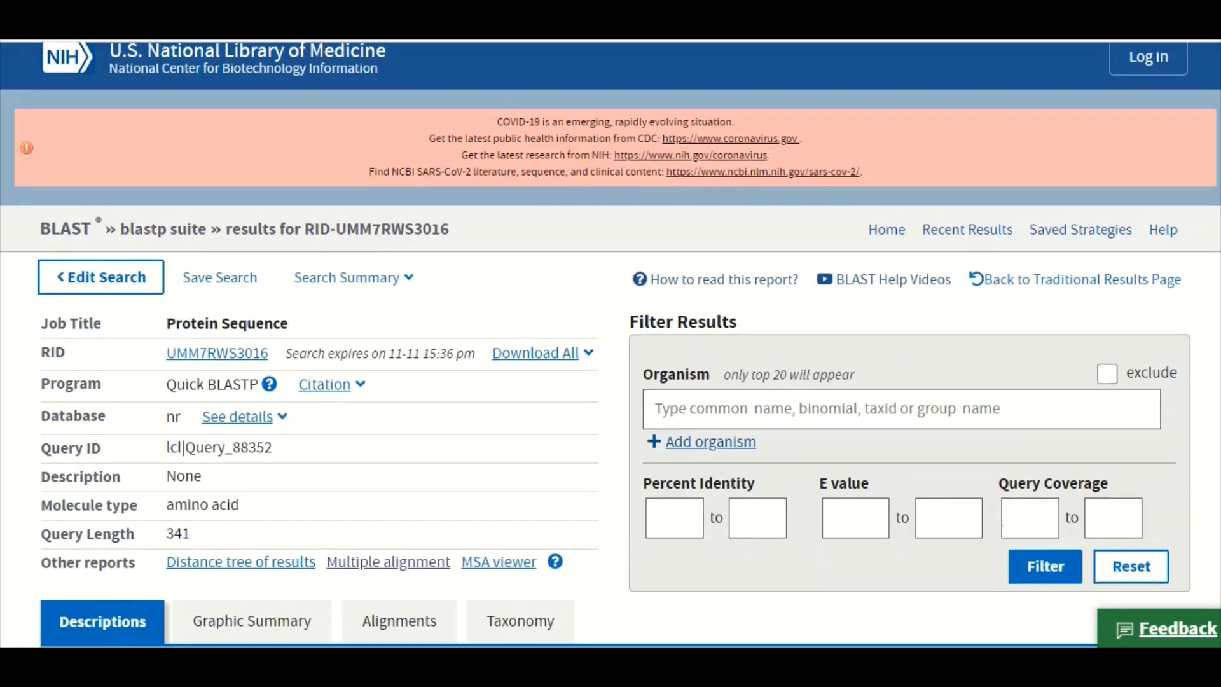
scroll(654, 343, "down", 5)
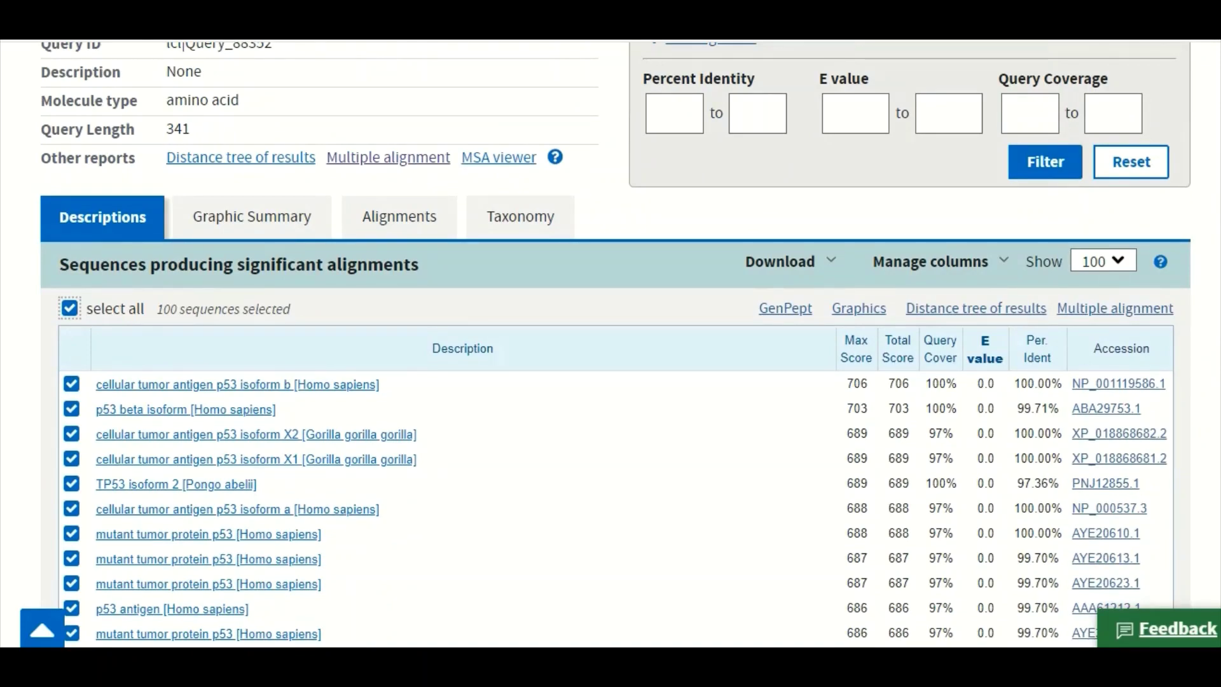
scroll(563, 272, "up", 1)
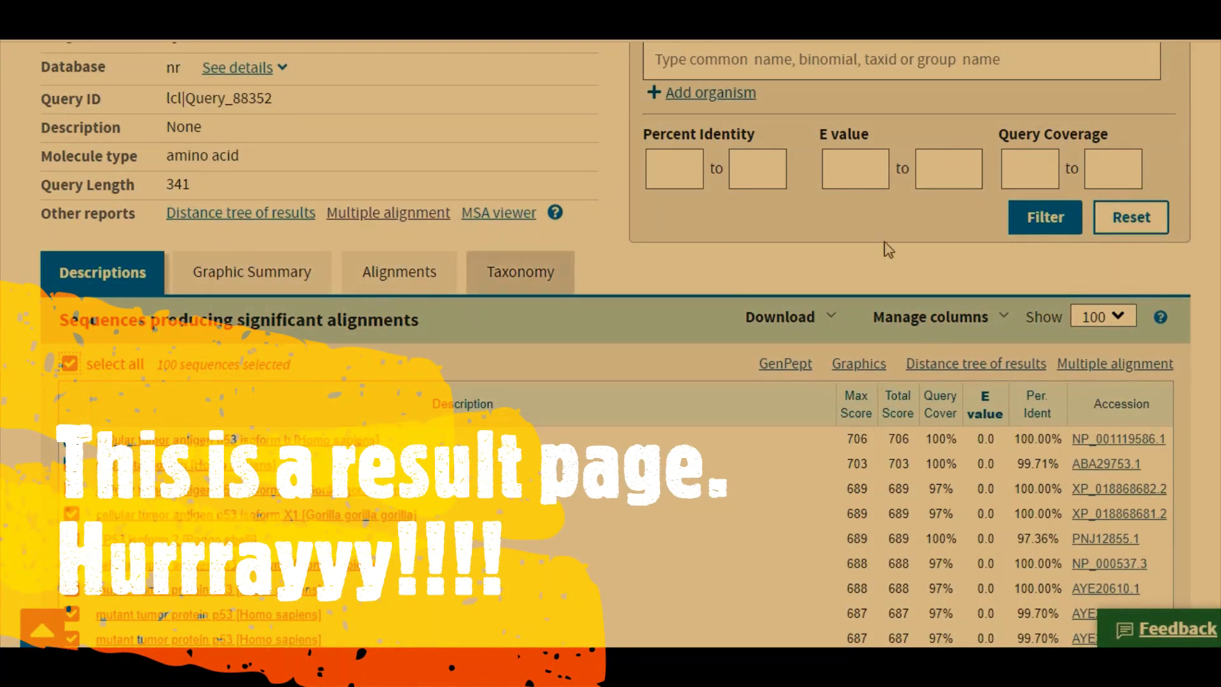
scroll(563, 272, "up", 3)
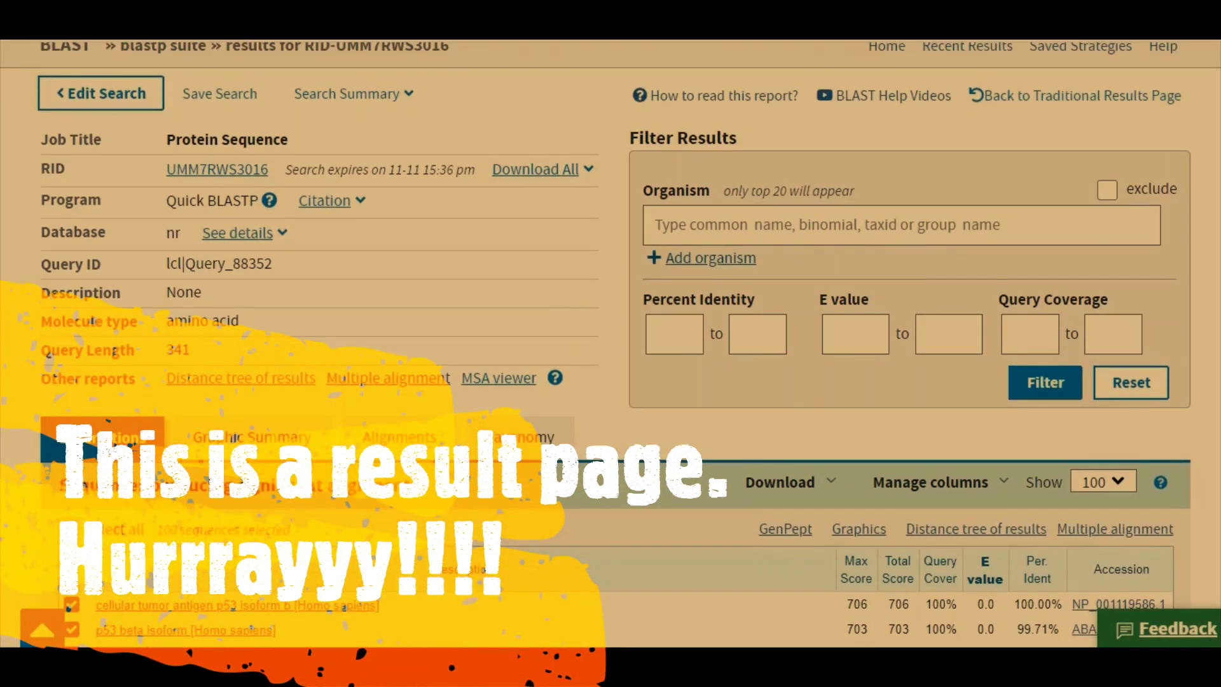
scroll(610, 343, "down", 4)
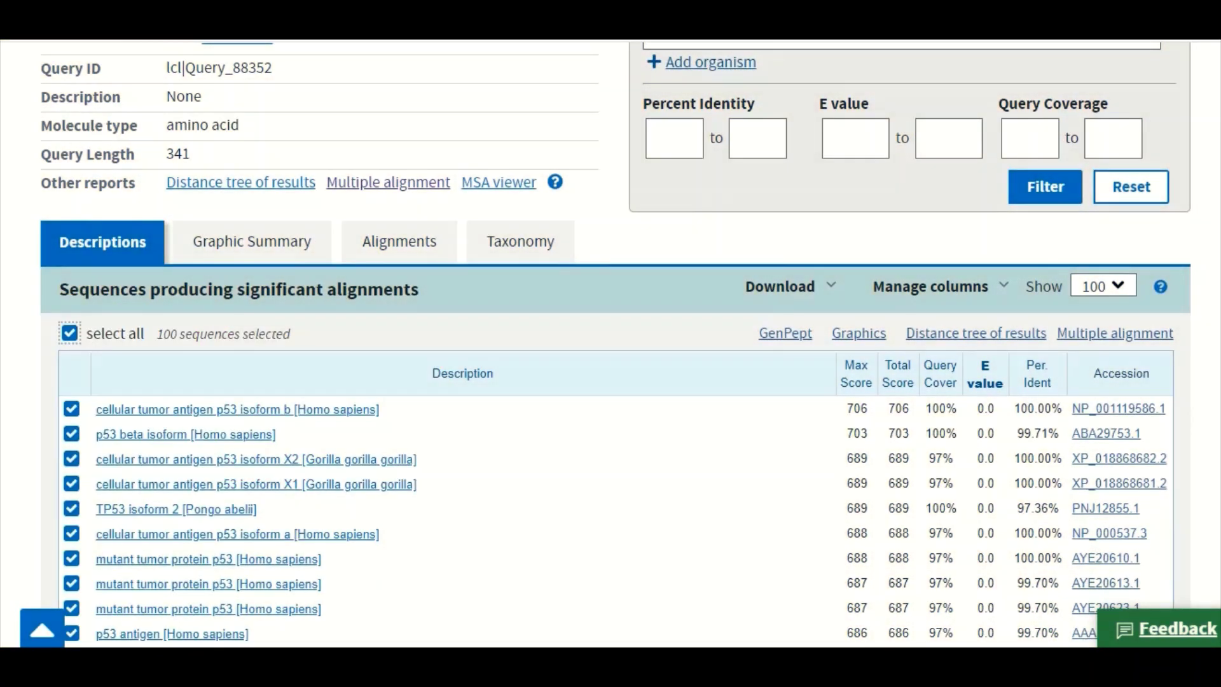
scroll(611, 344, "up", 1)
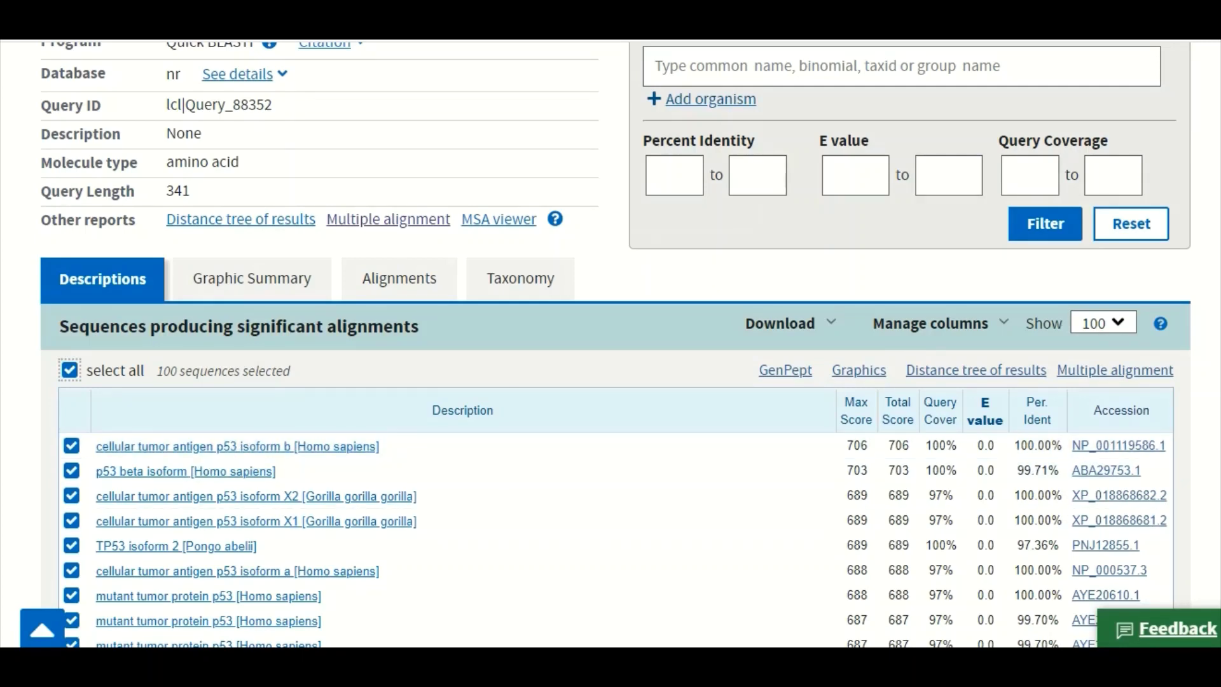
scroll(274, 470, "down", 5)
scroll(614, 344, "down", 6)
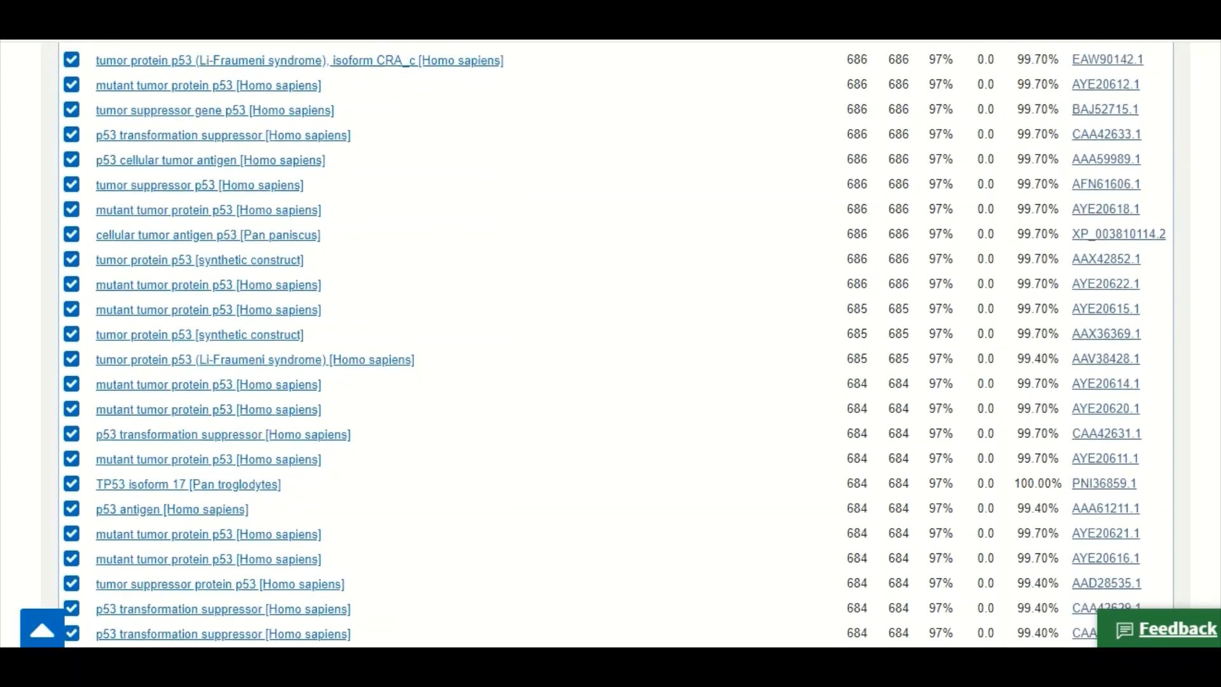
scroll(1119, 369, "up", 12)
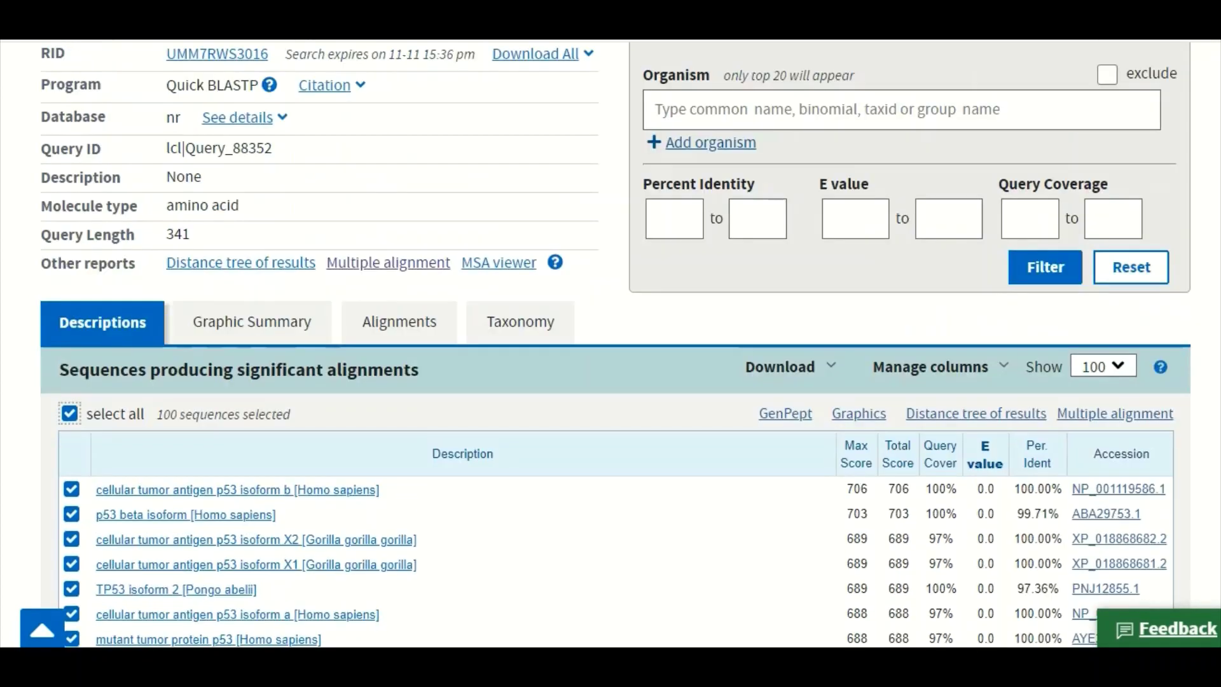
left_click(1120, 368)
left_click(1120, 368)
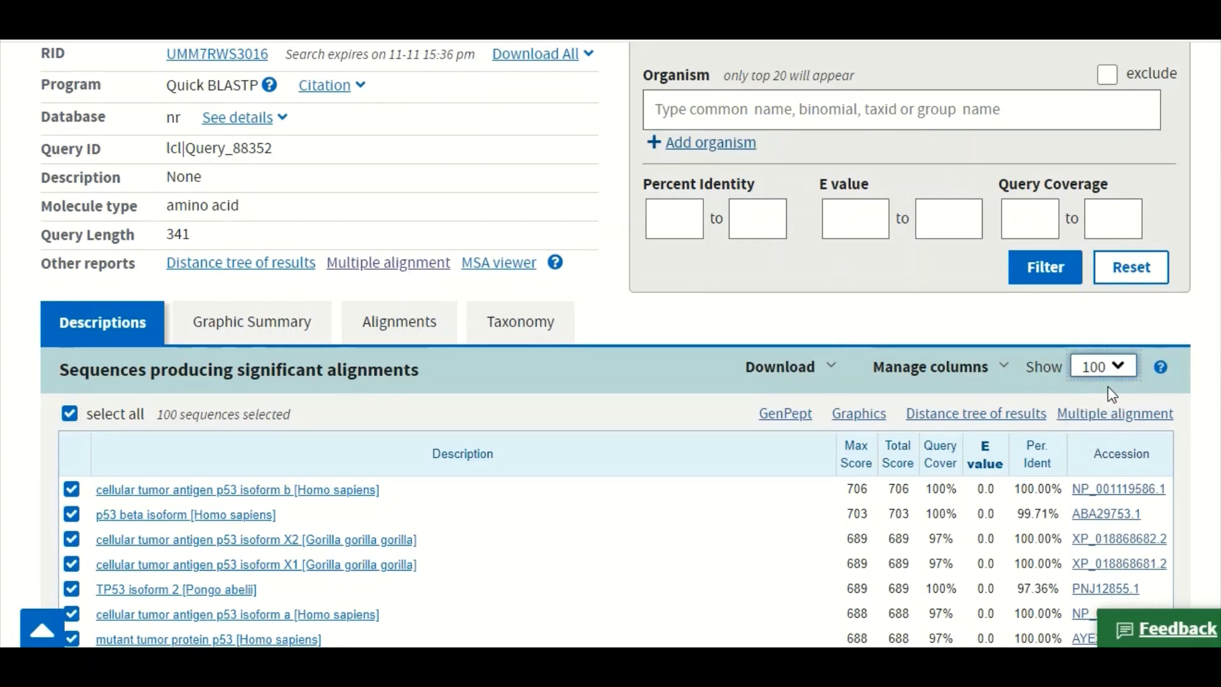
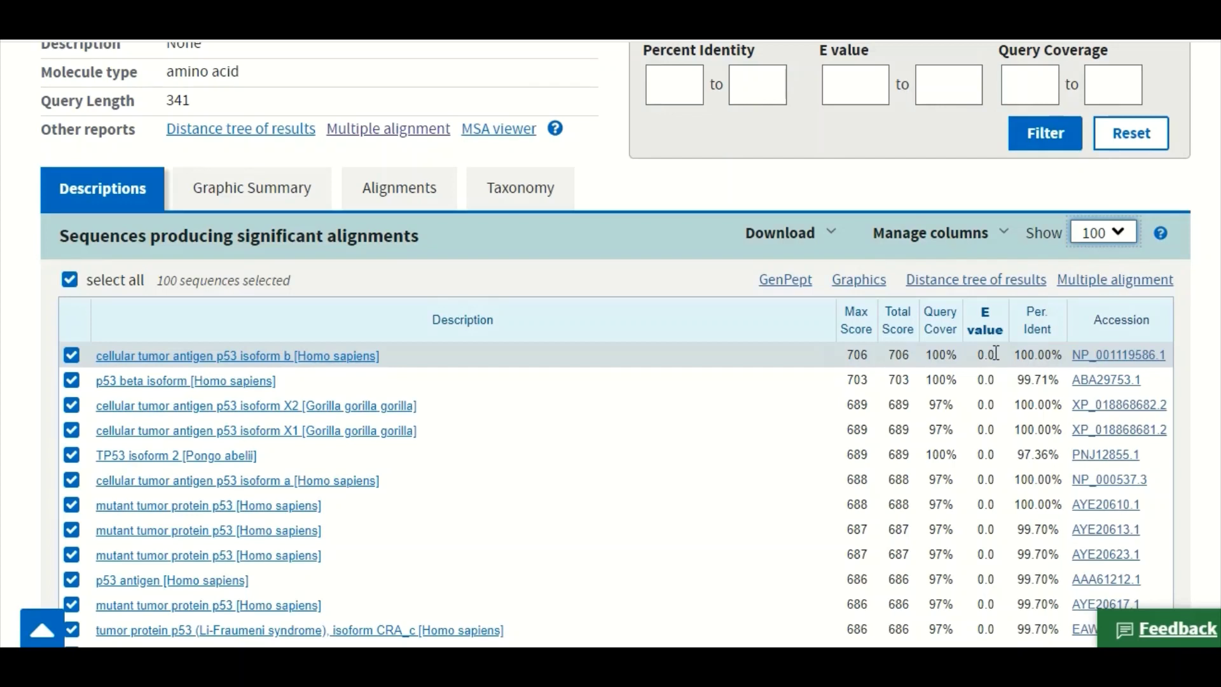
Highlight the first hit's percent identity and query cover, and the query cover of the Gorilla p53 isoform X2 hit
left_click_drag(1060, 355, 1010, 363)
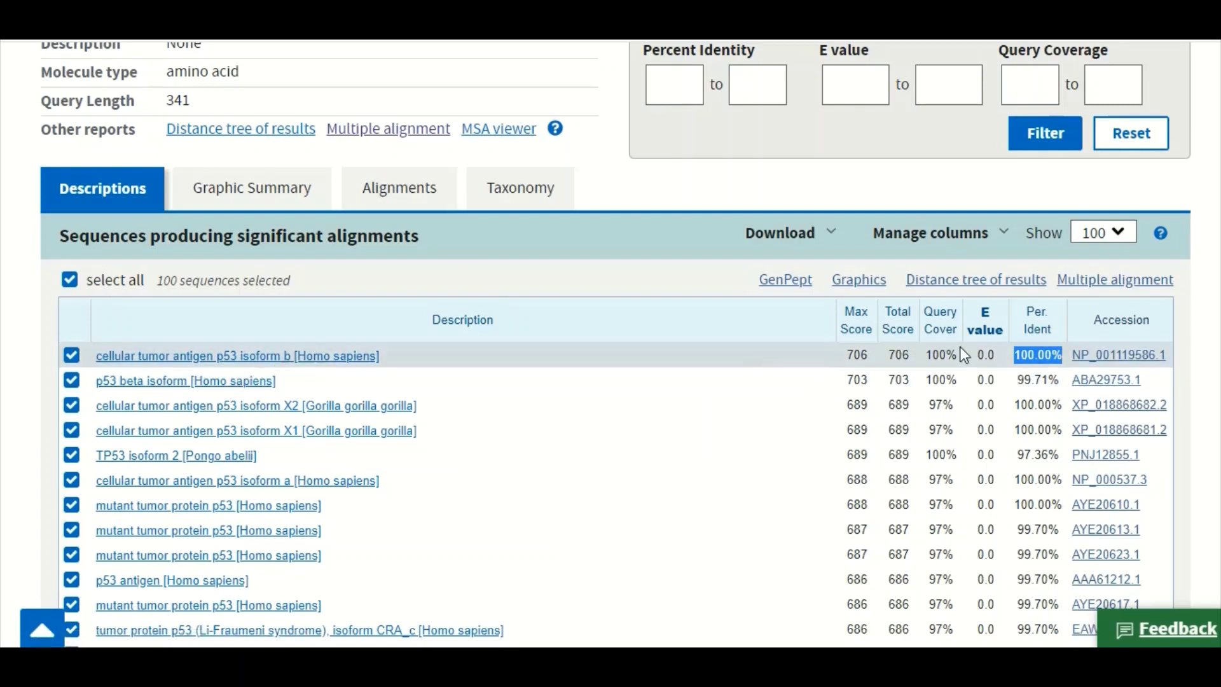
left_click_drag(959, 356, 928, 355)
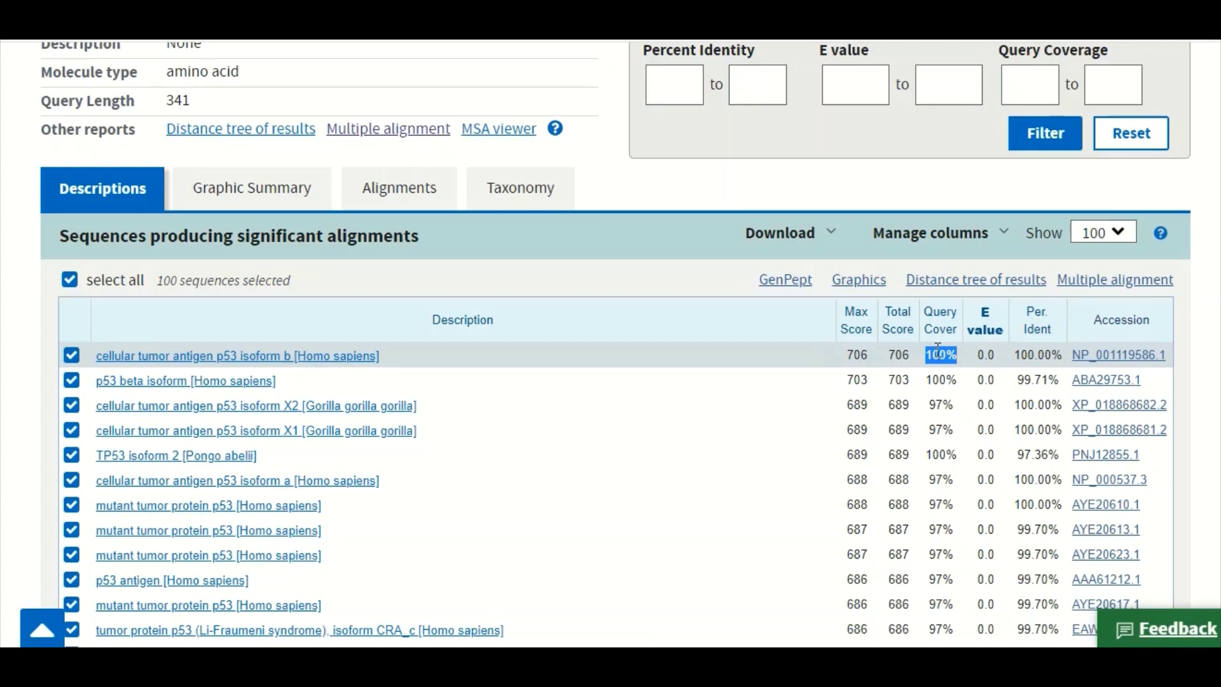
double_click(947, 402)
left_click_drag(953, 402, 937, 401)
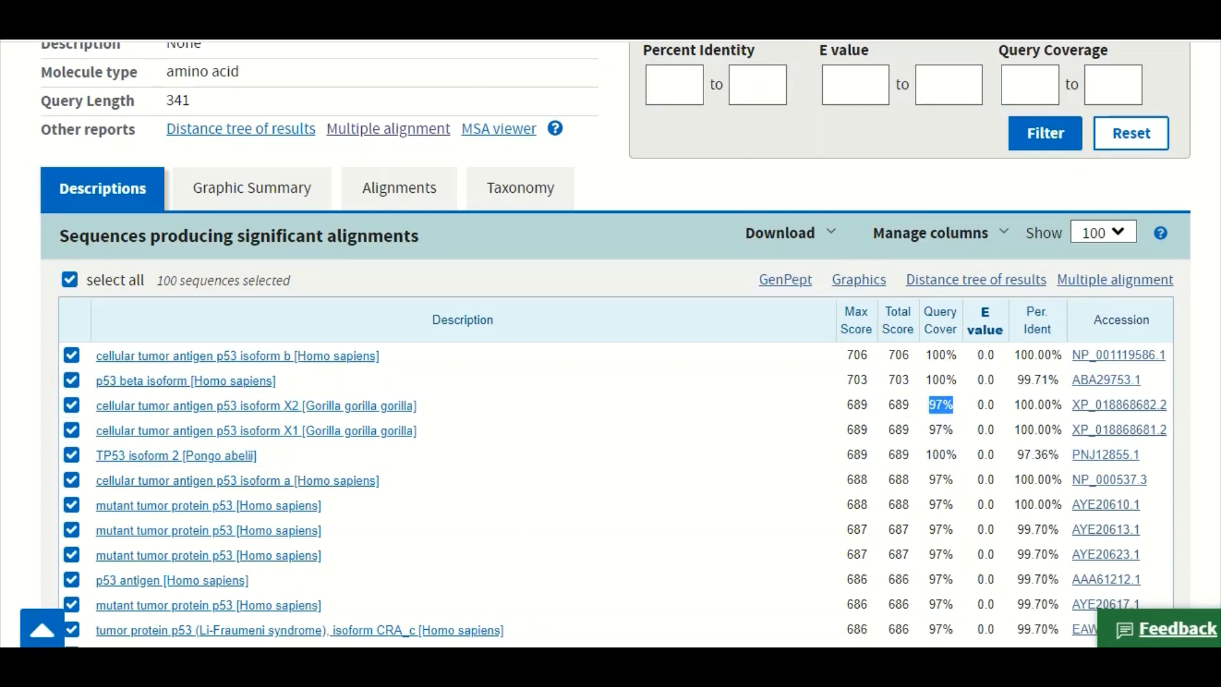
Show the pairwise alignments and highlight the first hit's opening query residues, first subject row and gaps value
scroll(611, 344, "down", 1)
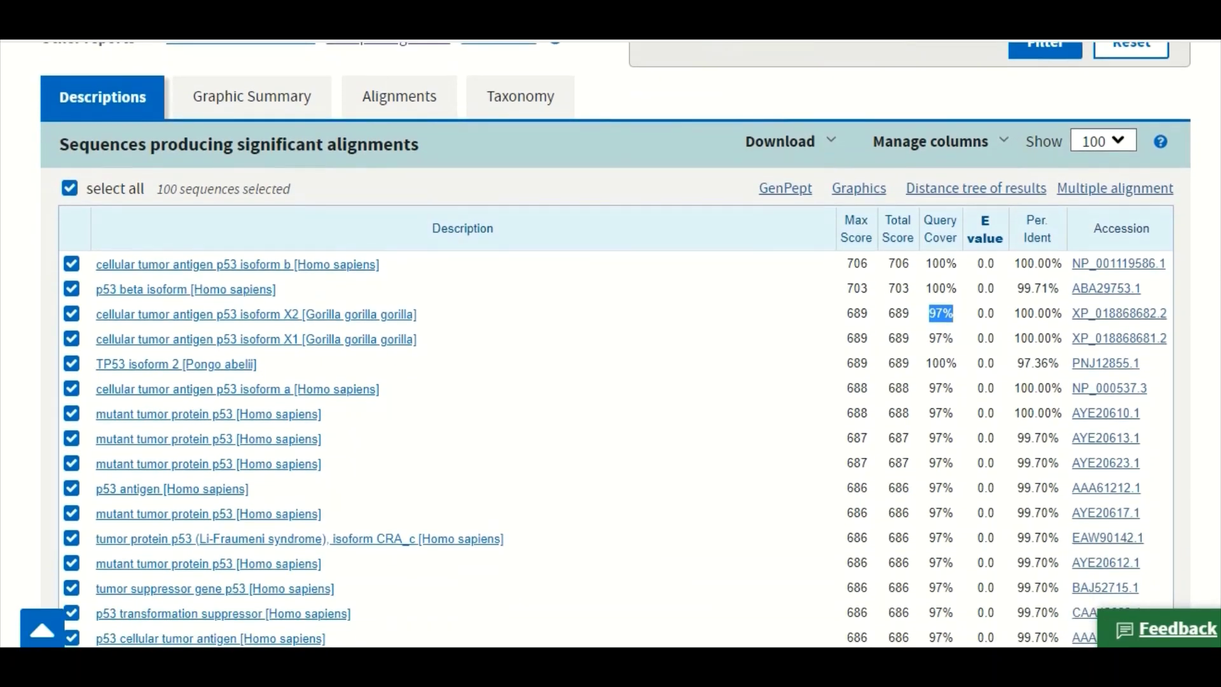
scroll(611, 343, "up", 1)
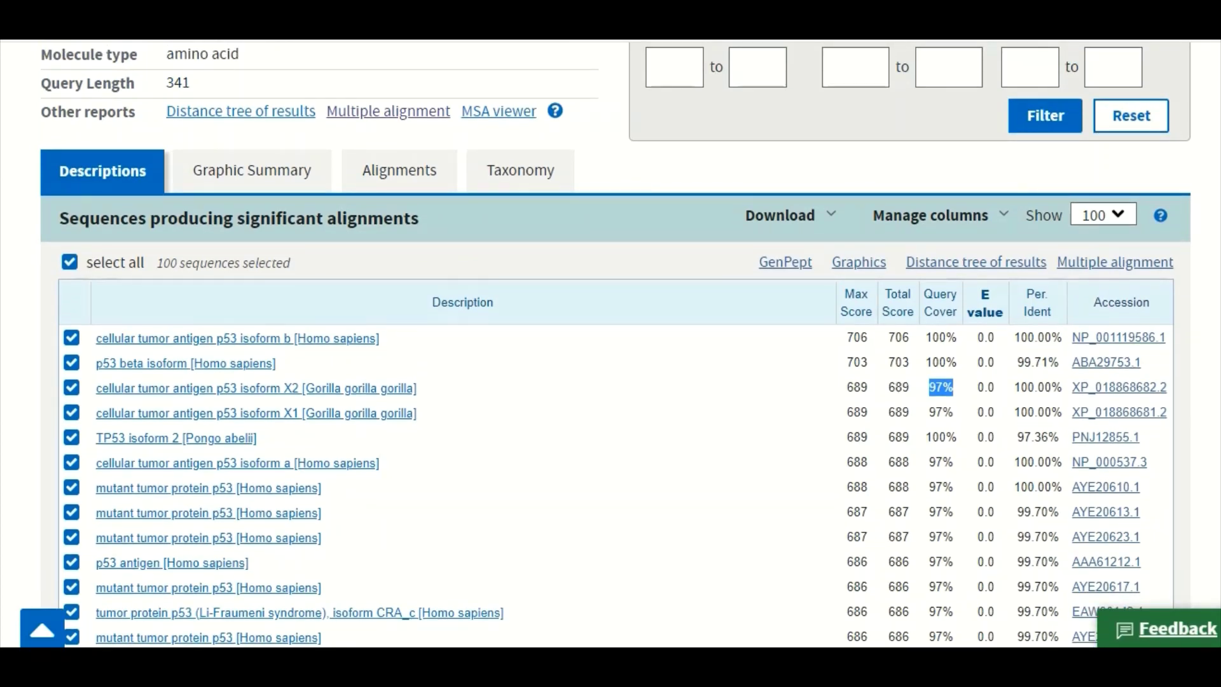
scroll(611, 344, "up", 1)
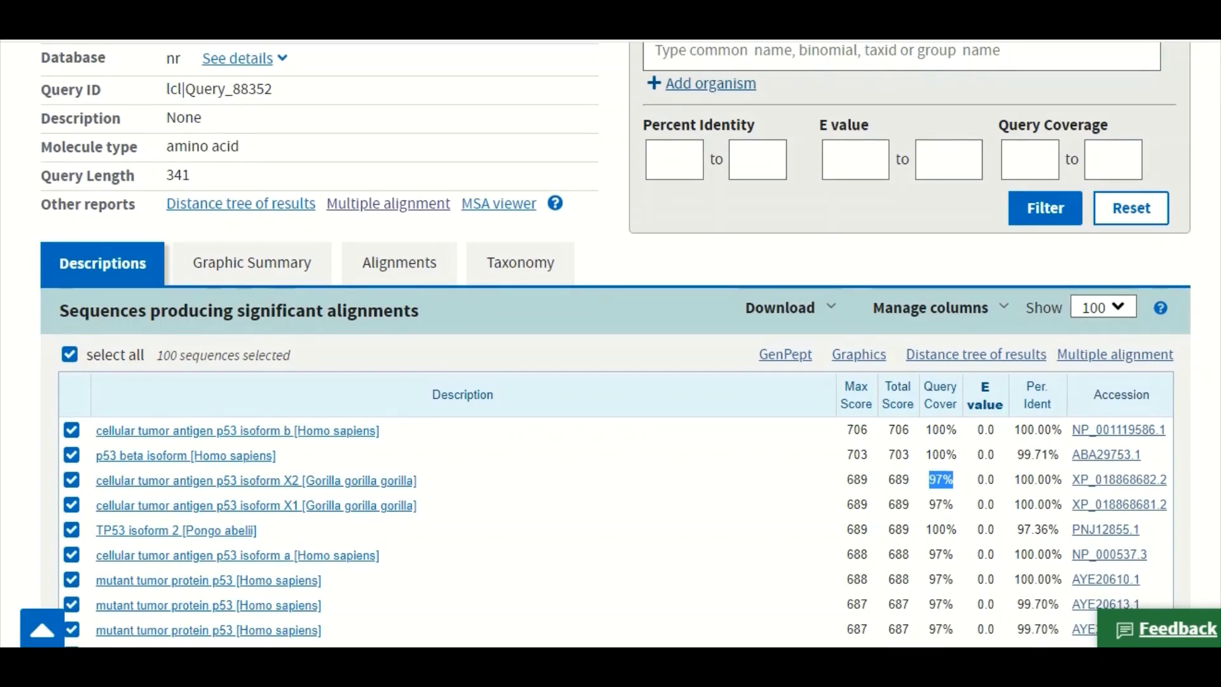
scroll(610, 343, "up", 1)
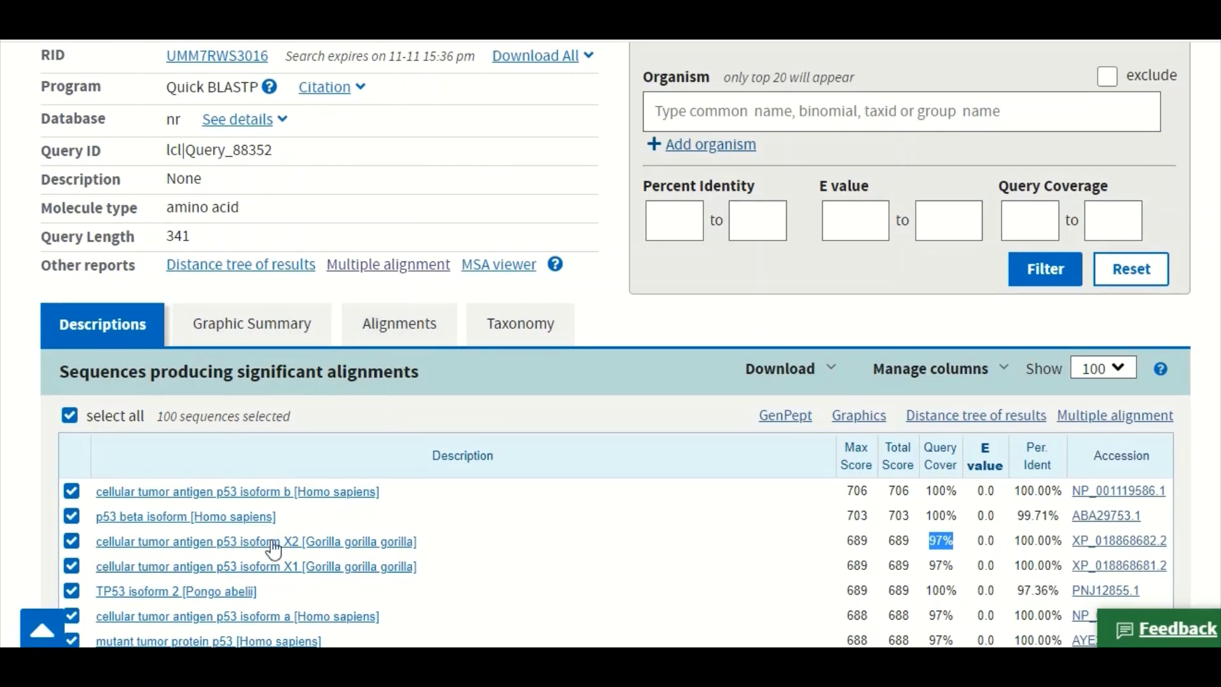
left_click(399, 332)
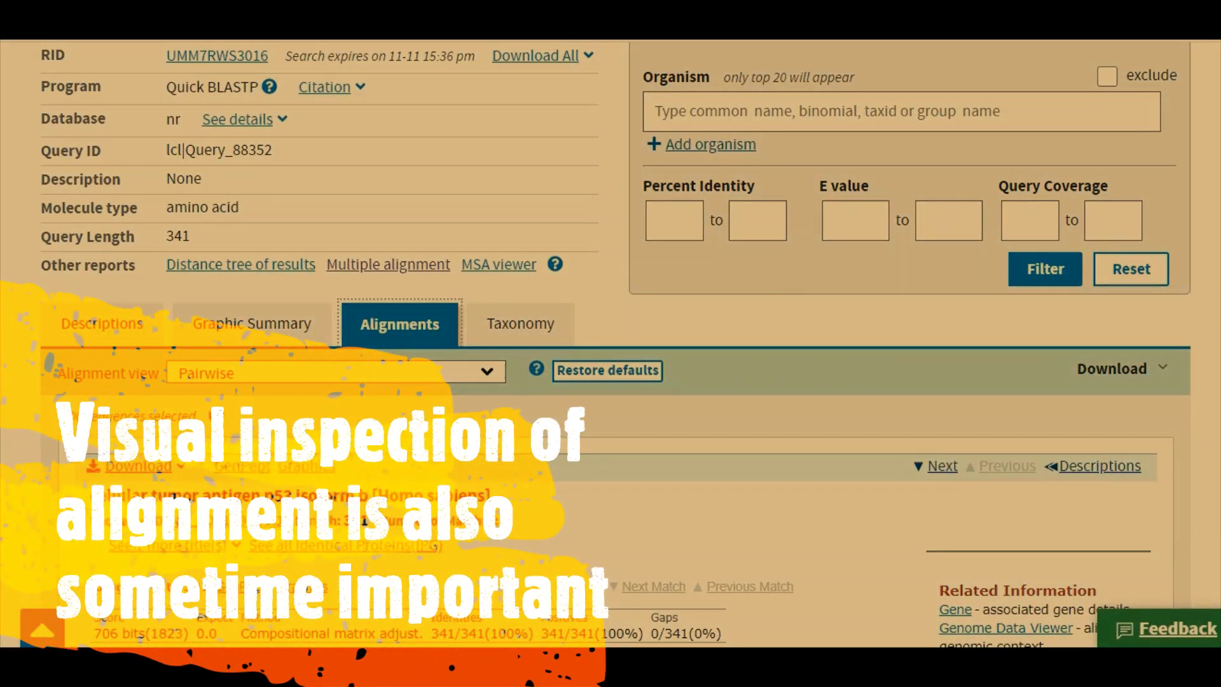
scroll(961, 220, "down", 5)
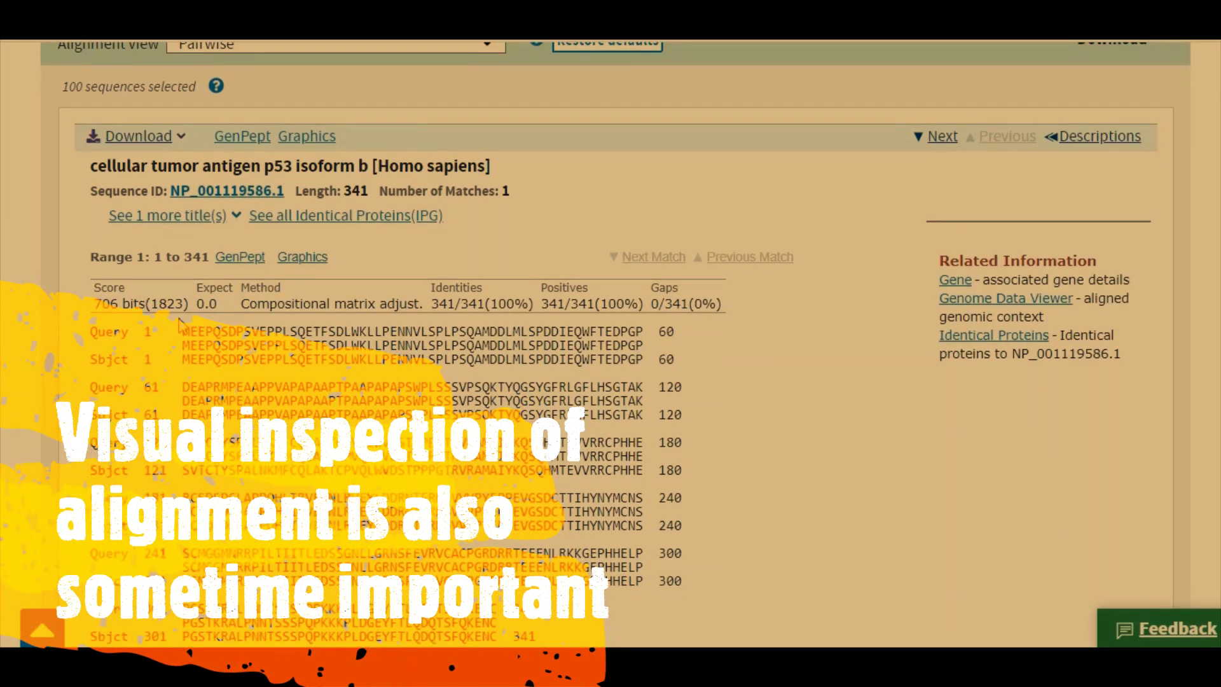
left_click_drag(182, 331, 275, 331)
left_click_drag(180, 360, 608, 384)
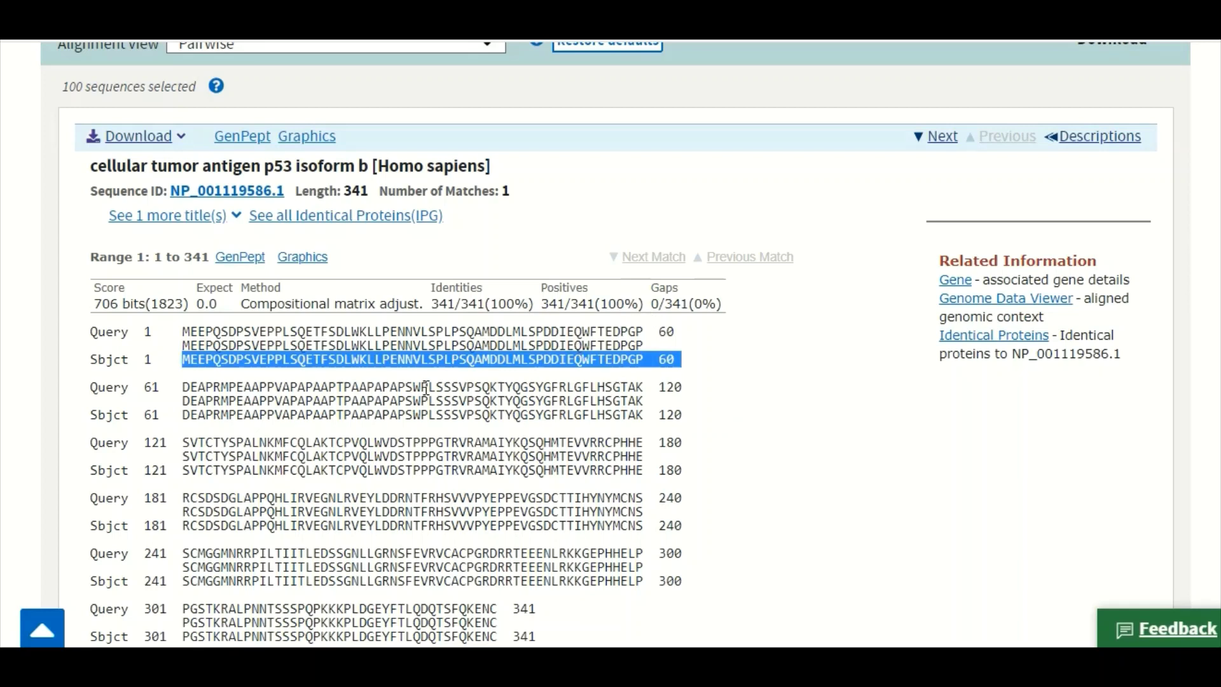
left_click_drag(716, 302, 650, 303)
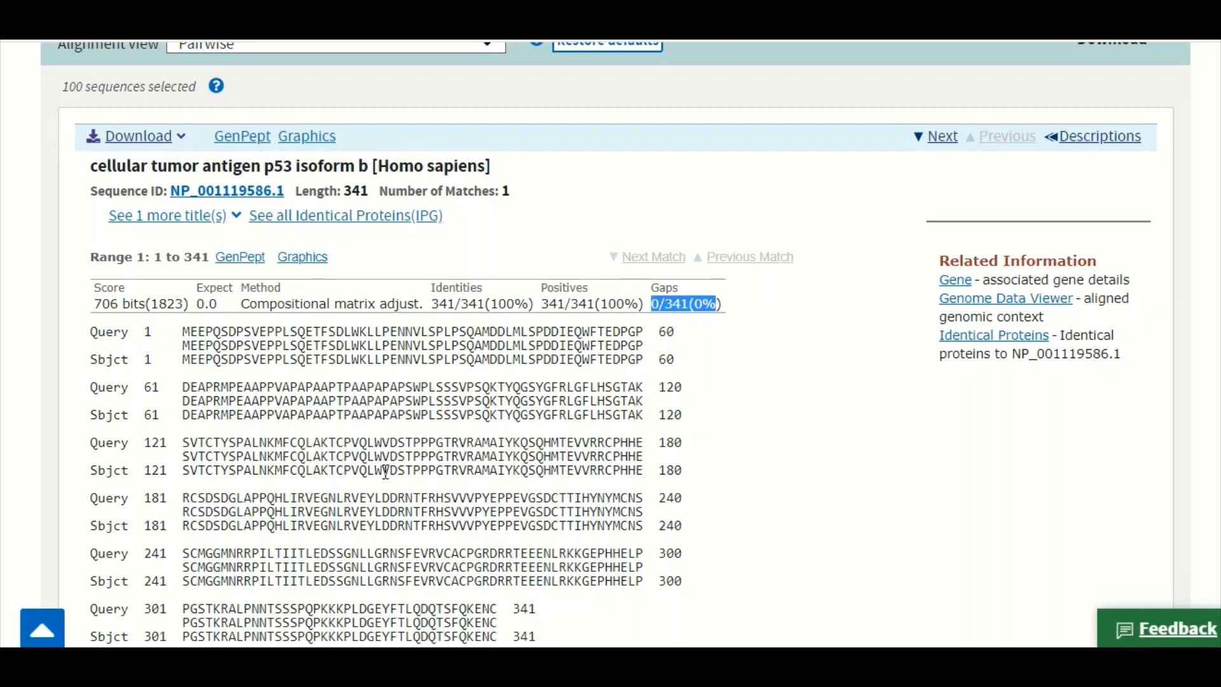
Inspect the p53 beta isoform [Homo sapiens] alignment and highlight its identity percentage
scroll(611, 344, "down", 1)
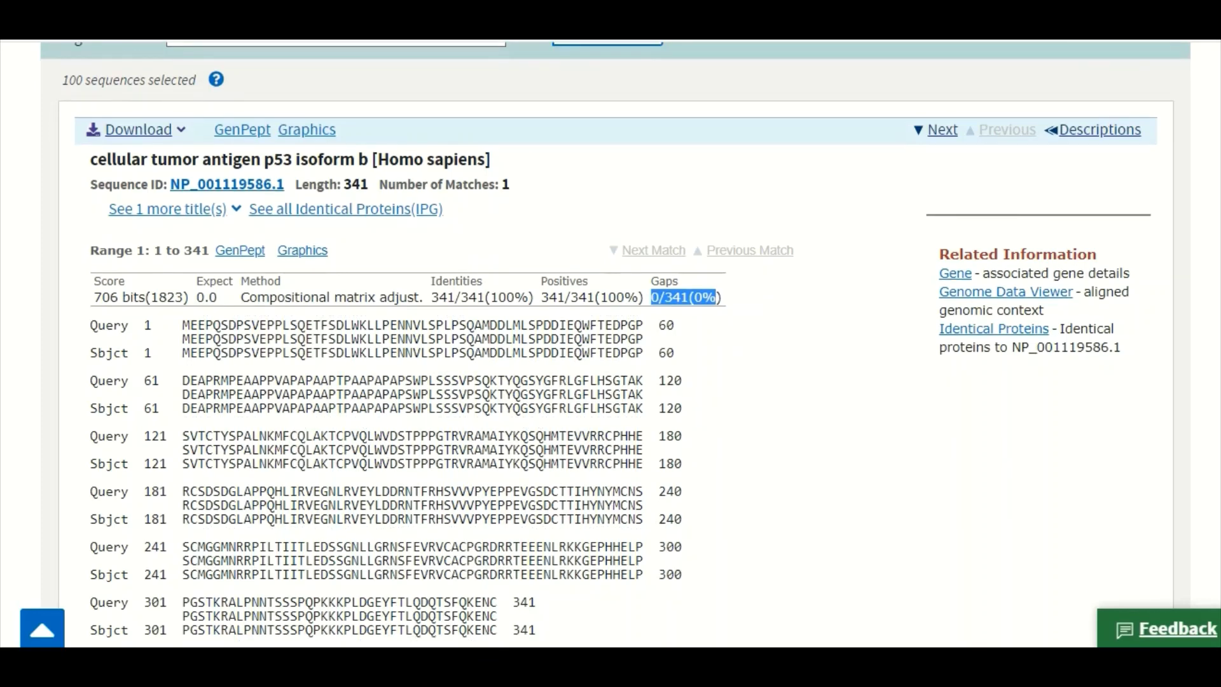
scroll(610, 343, "down", 8)
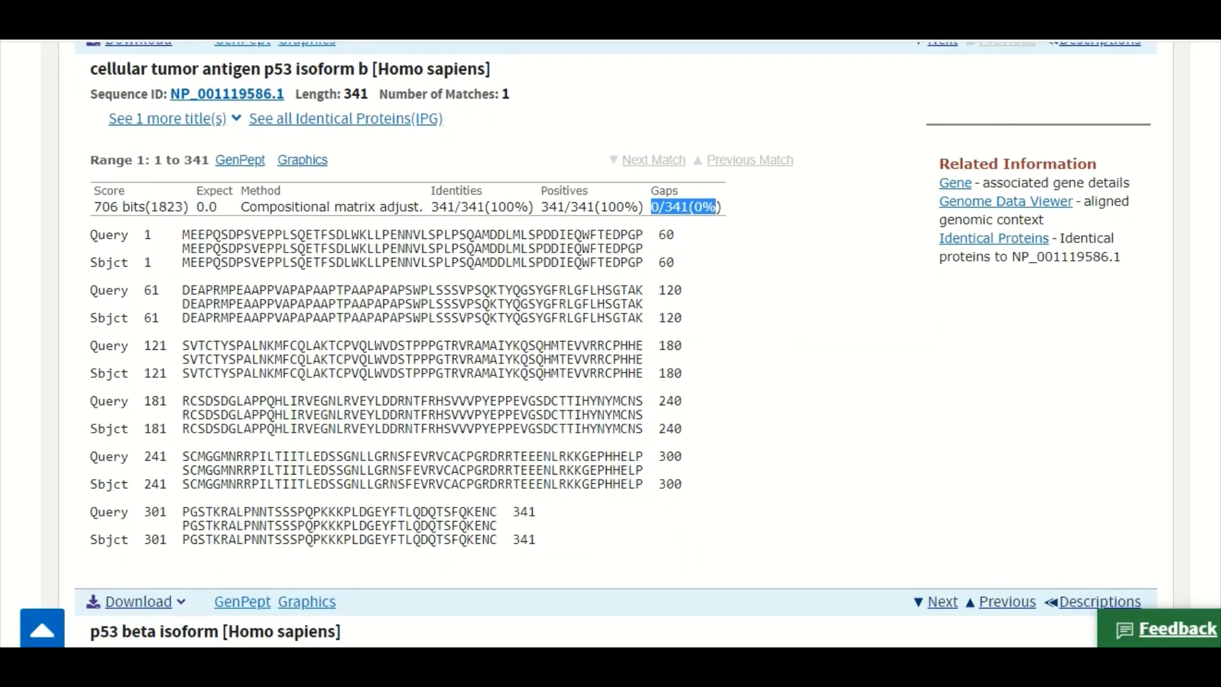
scroll(1039, 295, "down", 3)
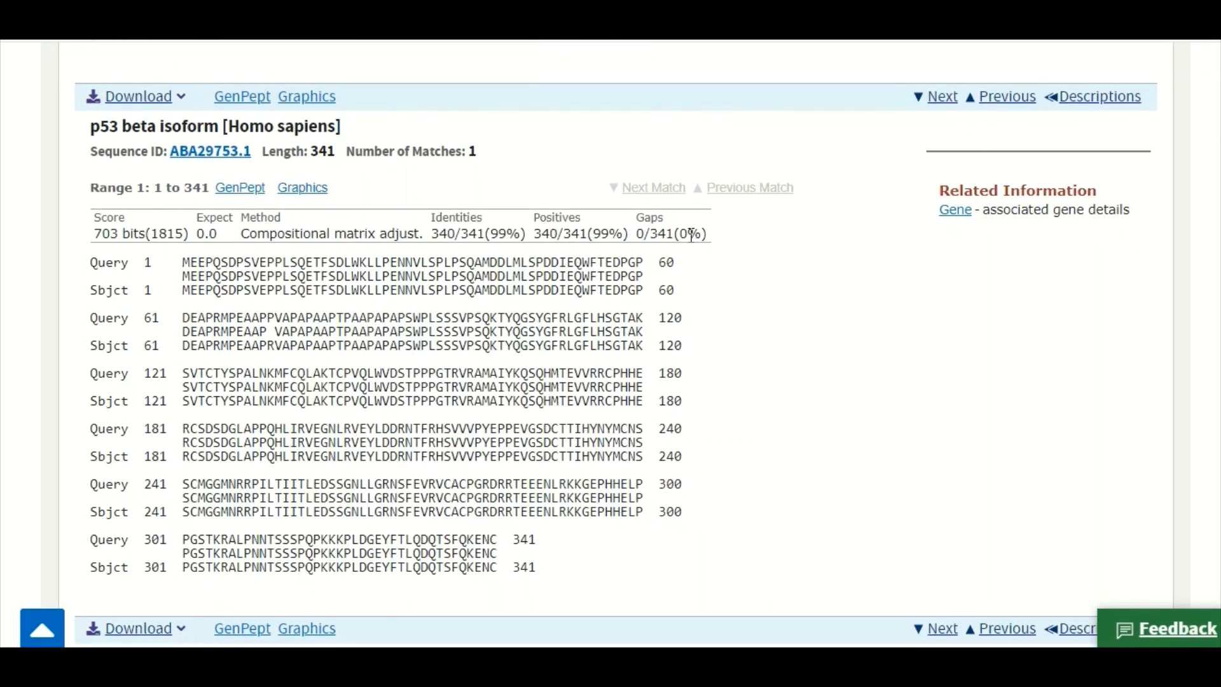
left_click_drag(616, 236, 486, 234)
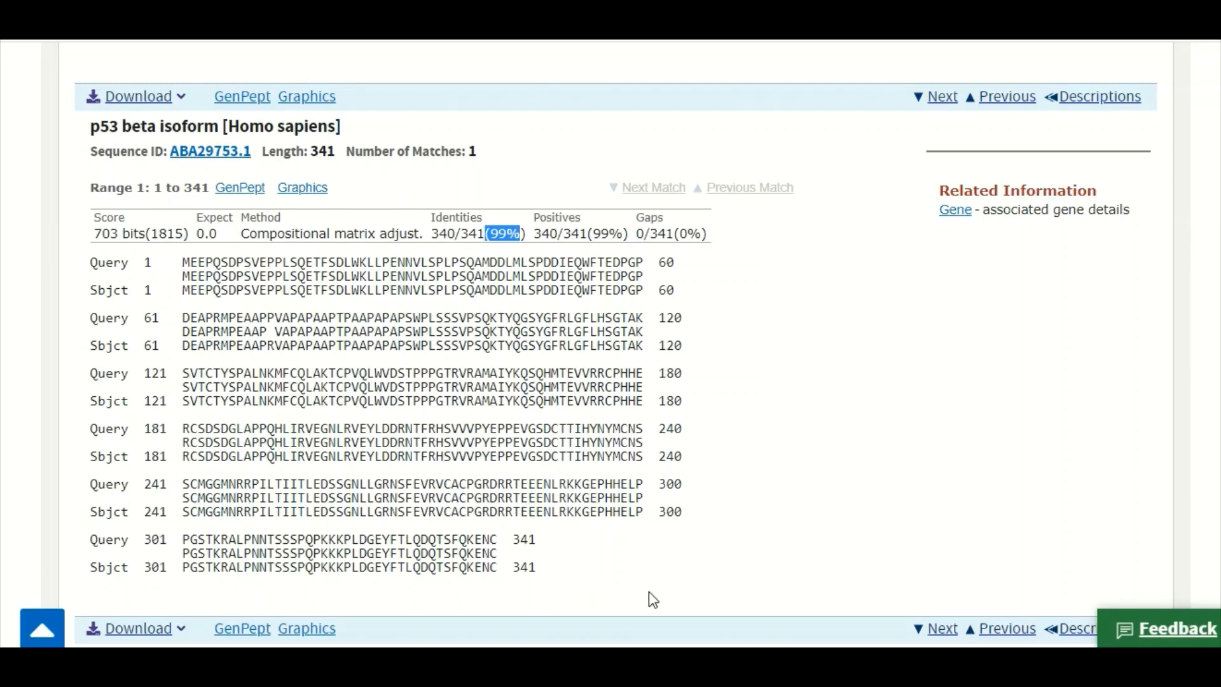
Look over the Gorilla p53 isoform alignments, then return to the first hit and highlight its bit score
scroll(611, 350, "down", 8)
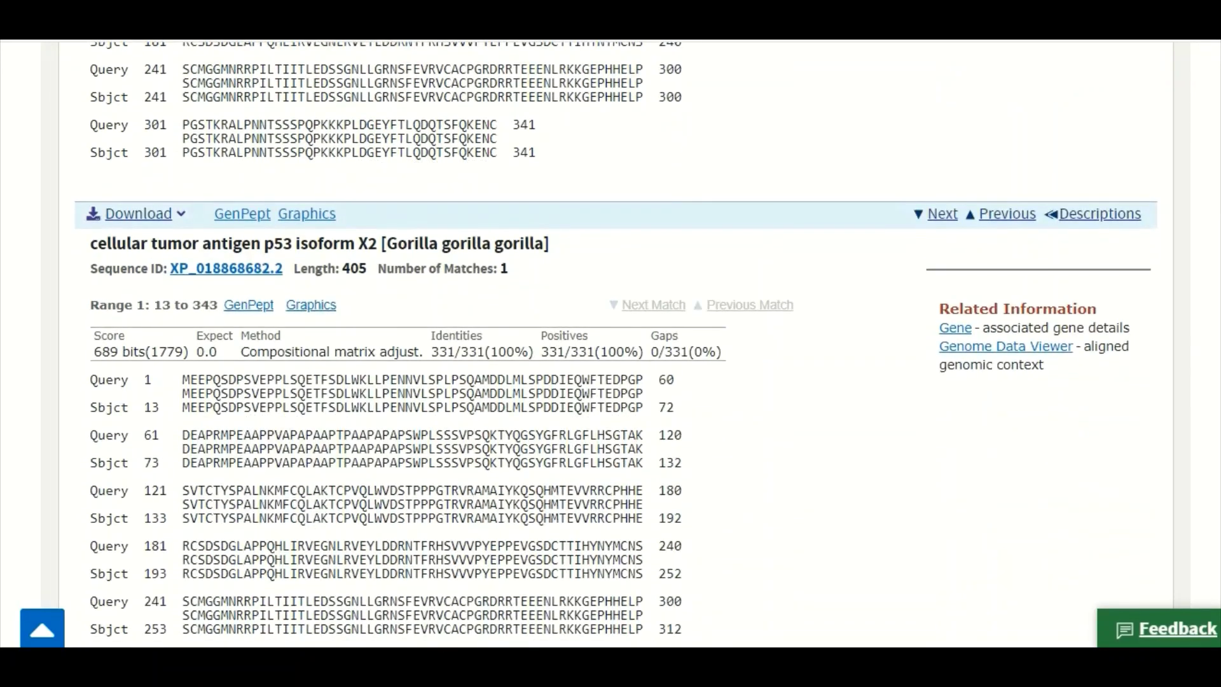
scroll(610, 350, "up", 10)
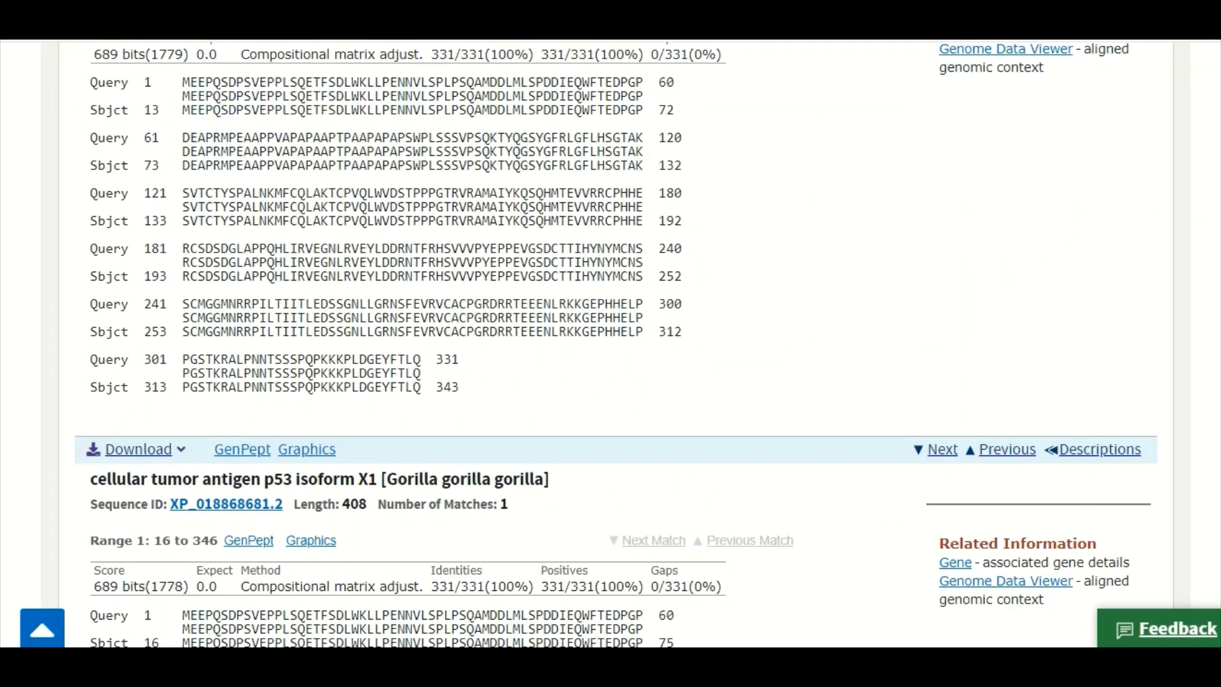
scroll(611, 350, "up", 1)
scroll(611, 349, "up", 10)
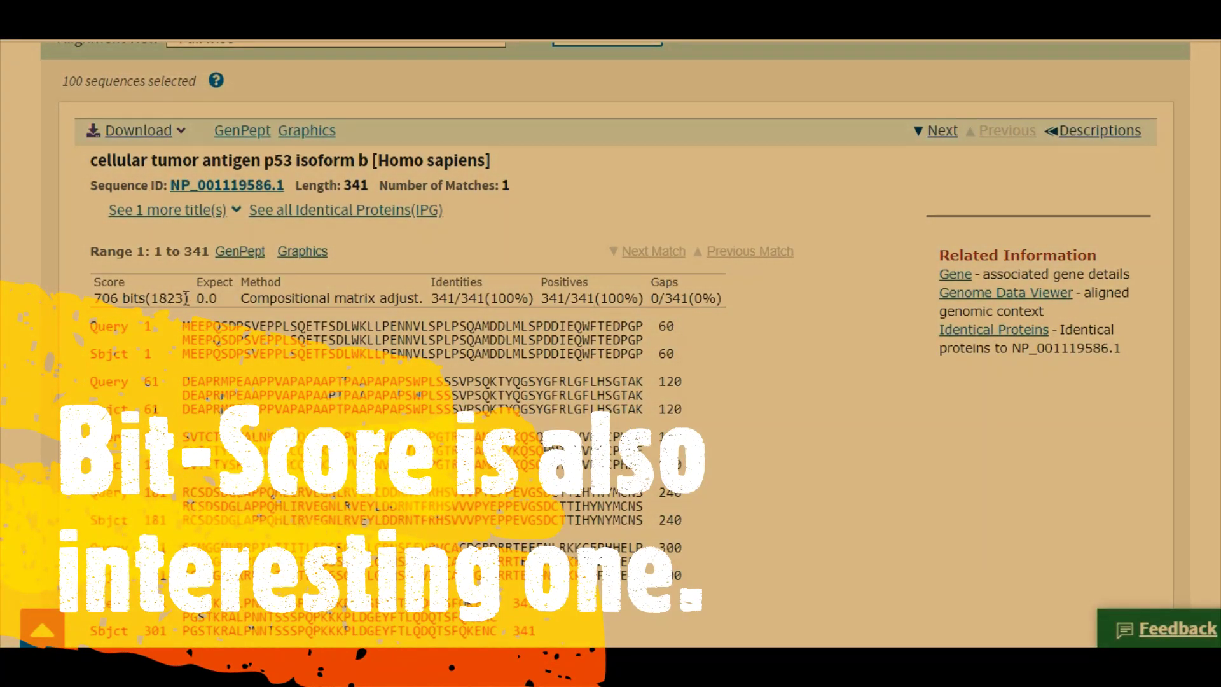
left_click_drag(188, 298, 96, 305)
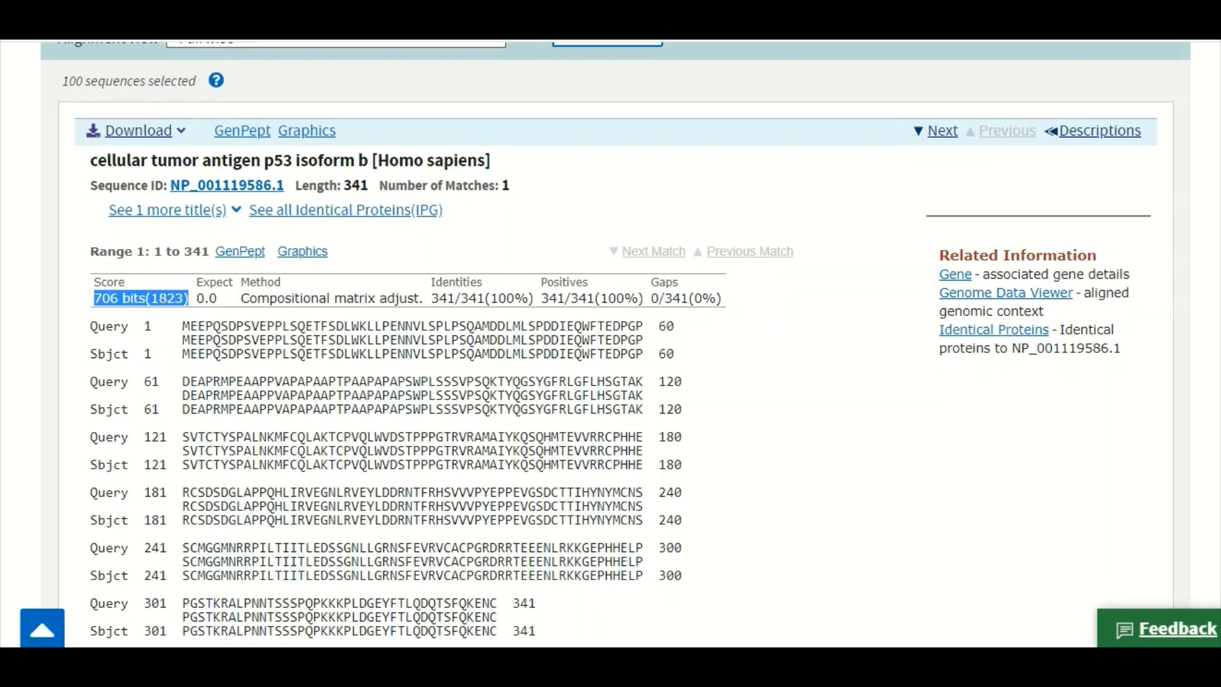
Return to the hit descriptions list and deselect all sequences
scroll(611, 344, "up", 9)
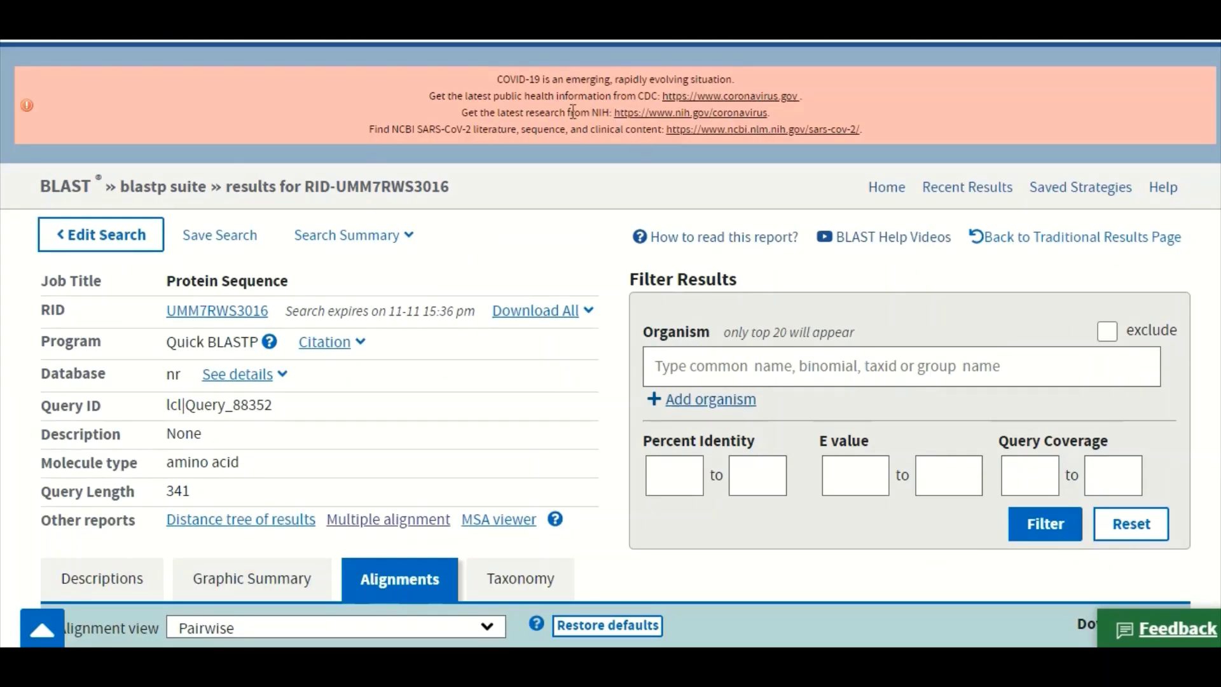
left_click(155, 580)
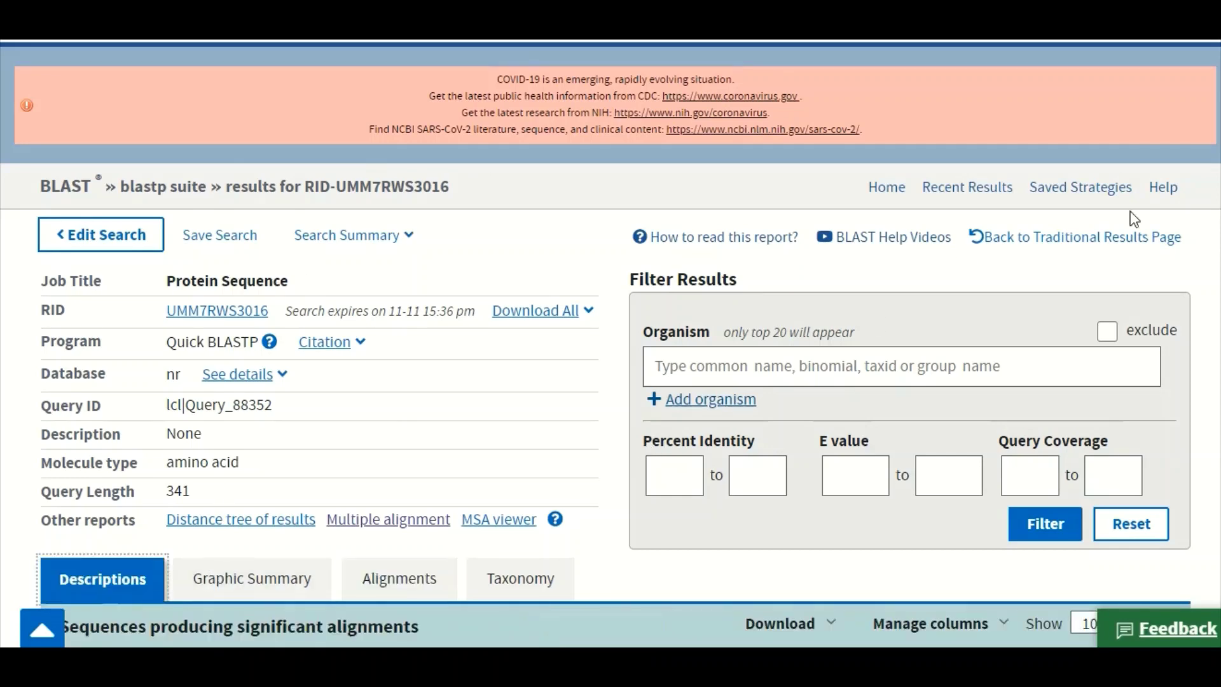
scroll(1135, 220, "down", 5)
scroll(609, 183, "down", 3)
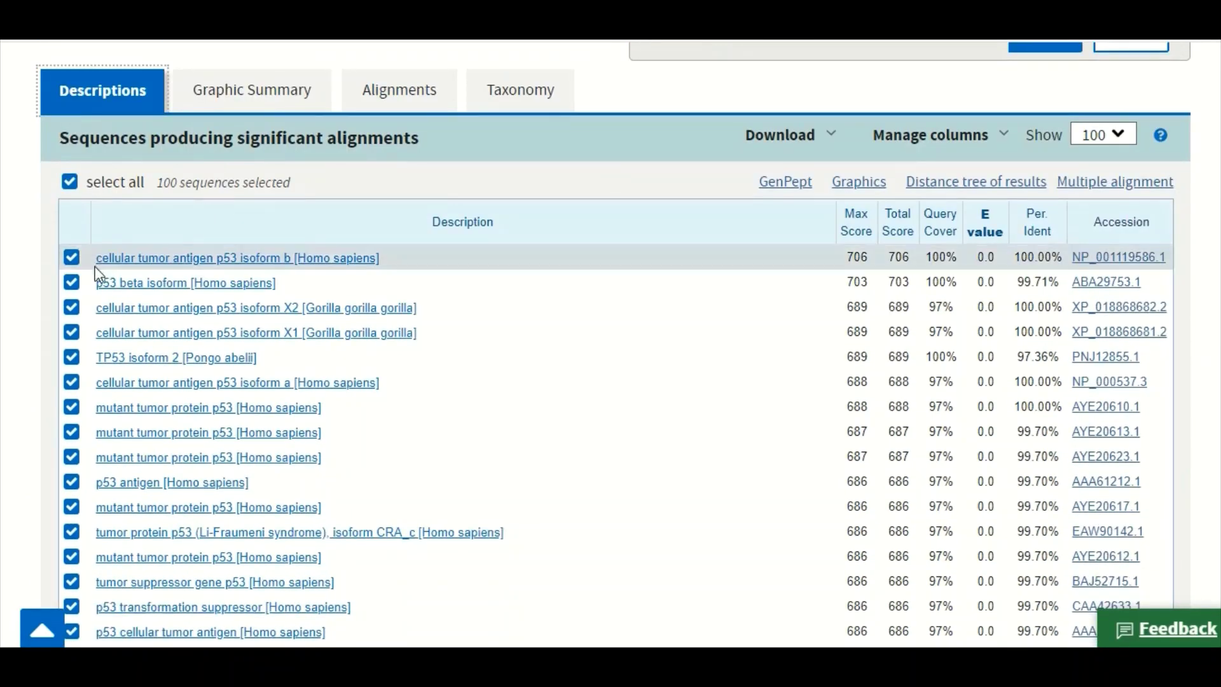
left_click(70, 183)
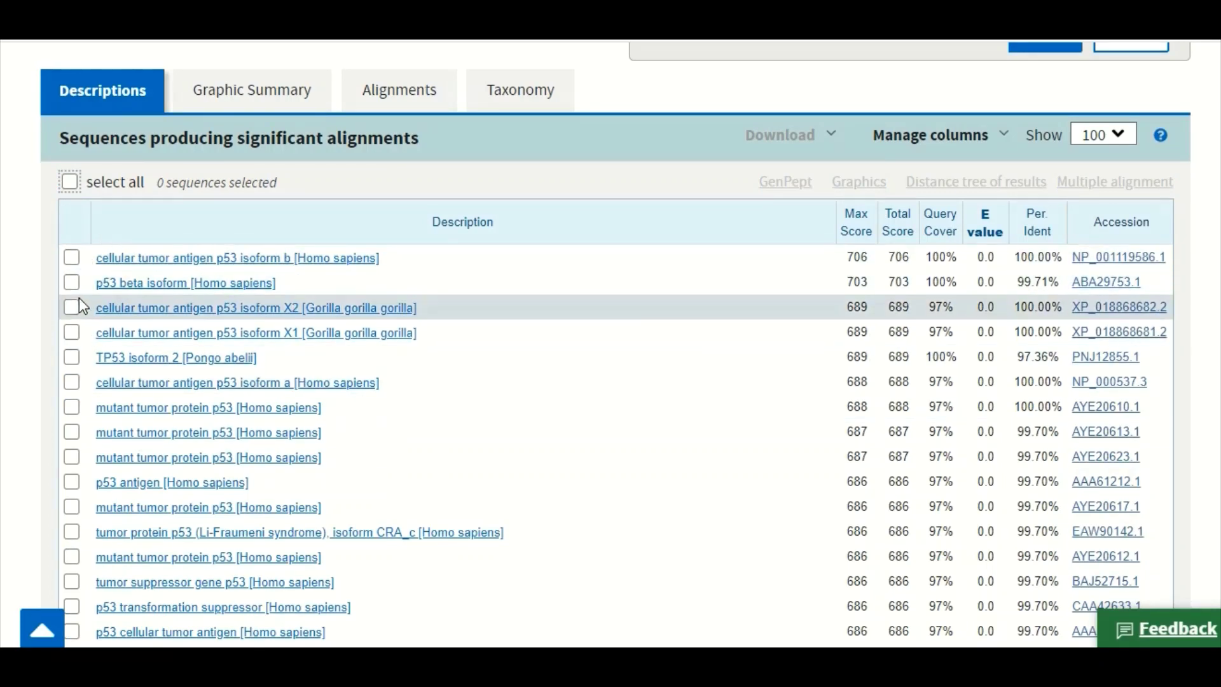
Select the first five hits, from cellular tumor antigen p53 isoform b [Homo sapiens] through TP53 isoform 2 [Pongo abelii]
left_click(71, 259)
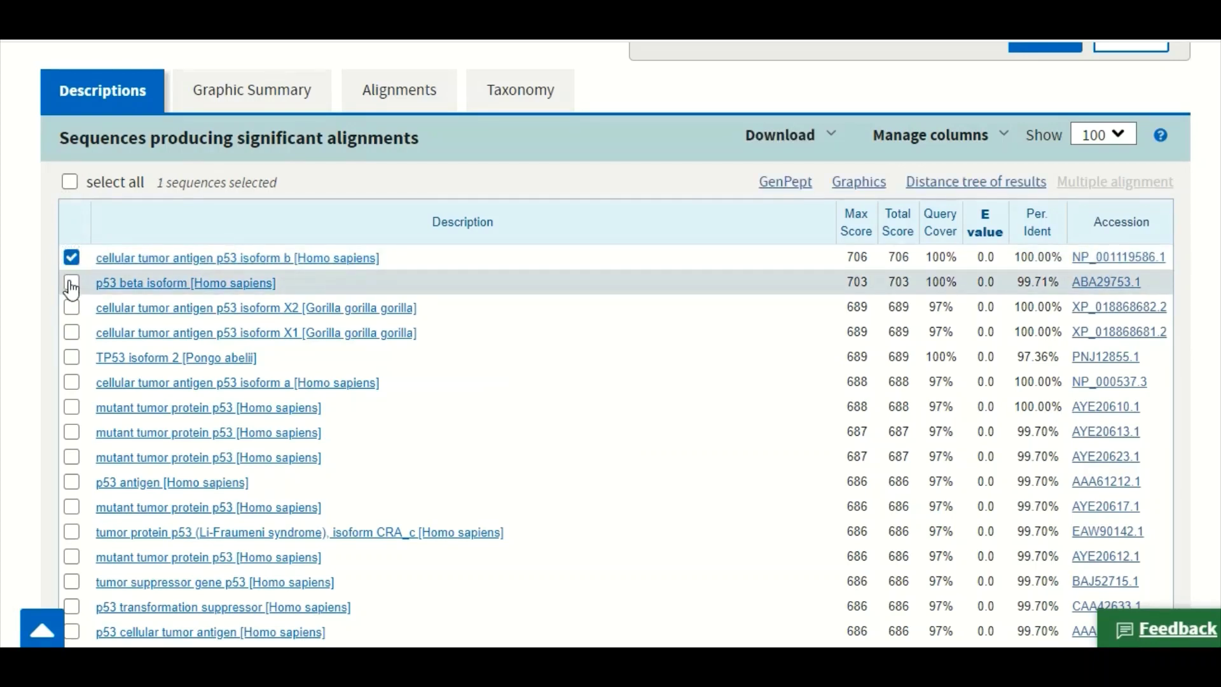
left_click(71, 281)
left_click(71, 308)
left_click(72, 332)
left_click(72, 357)
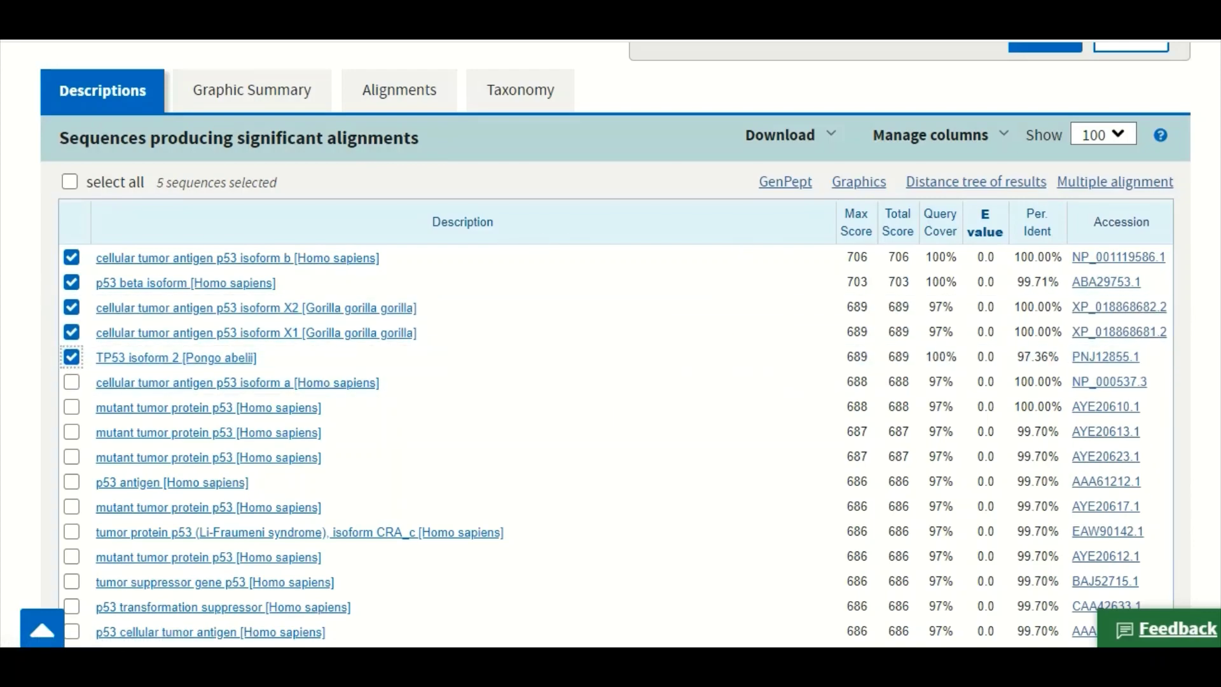
Download the selected hits as FASTA (complete sequence) and save the file to the Desktop as seqdump.txt
scroll(825, 275, "up", 2)
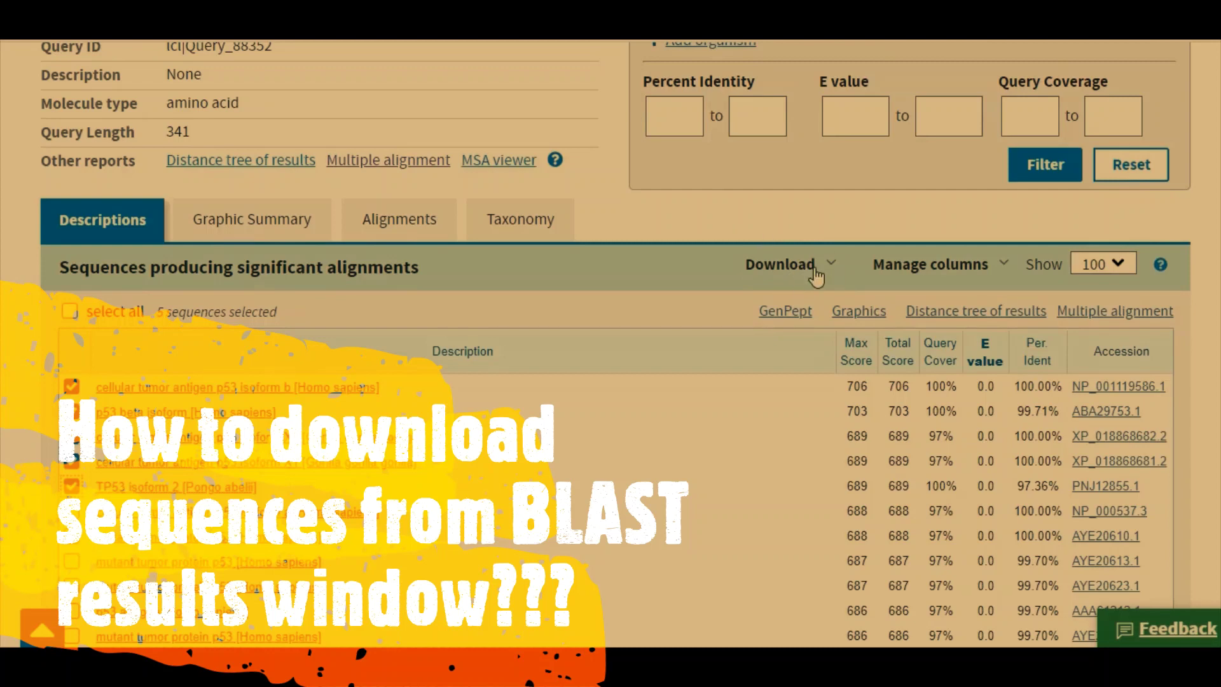
left_click(832, 272)
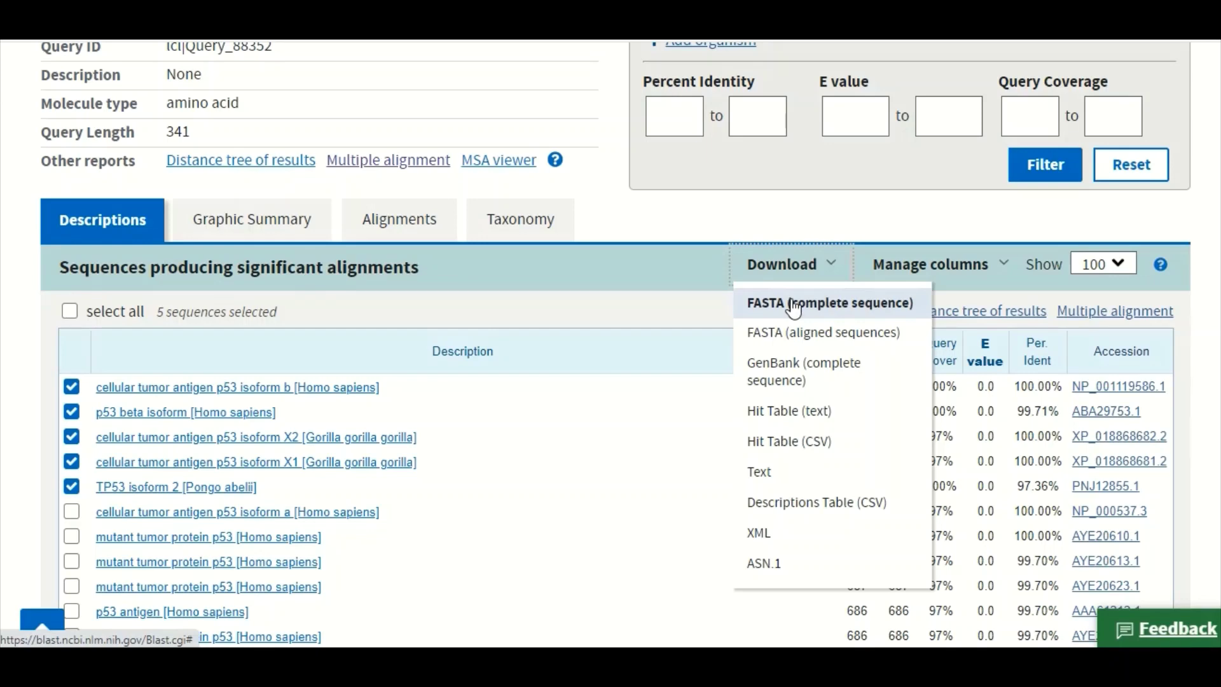
left_click(802, 311)
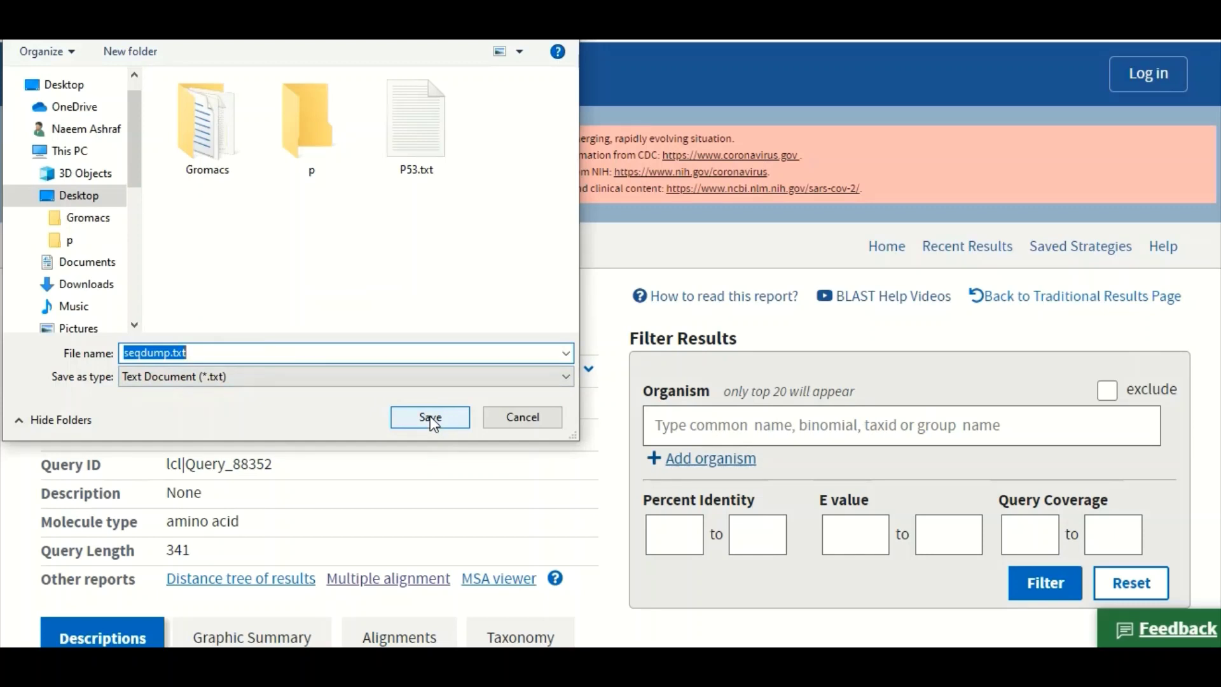
left_click(430, 416)
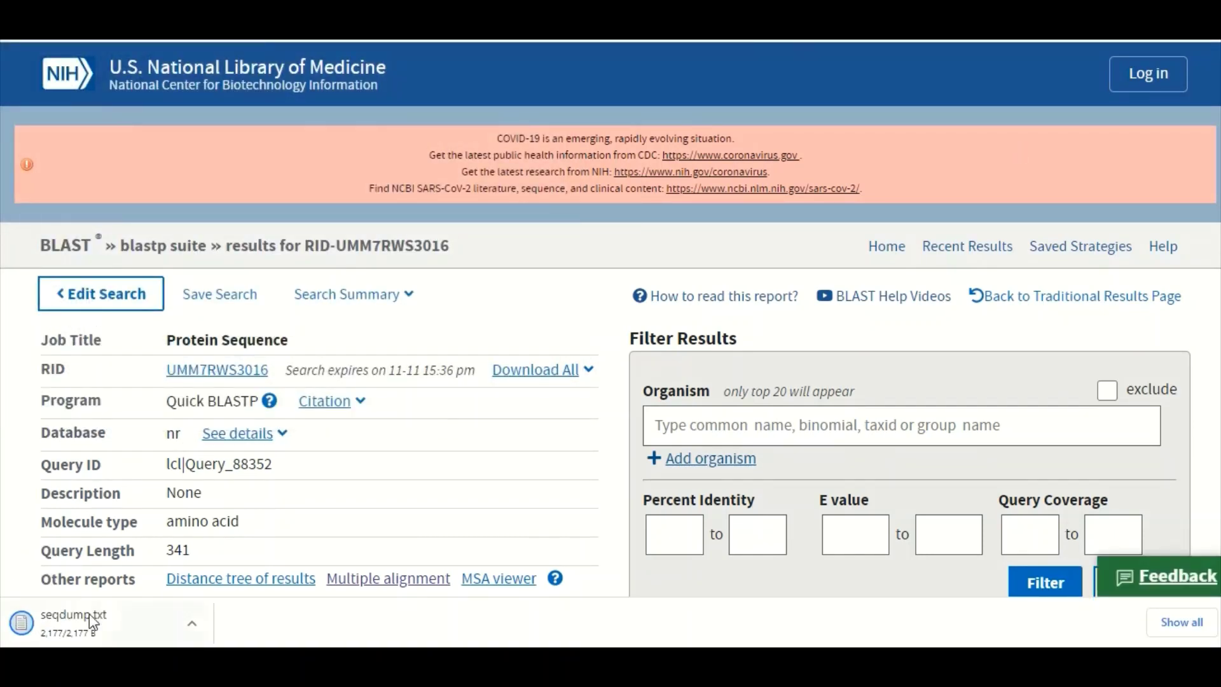
Open the downloaded seqdump.txt and review its FASTA sequences through to the end of the file
left_click(100, 617)
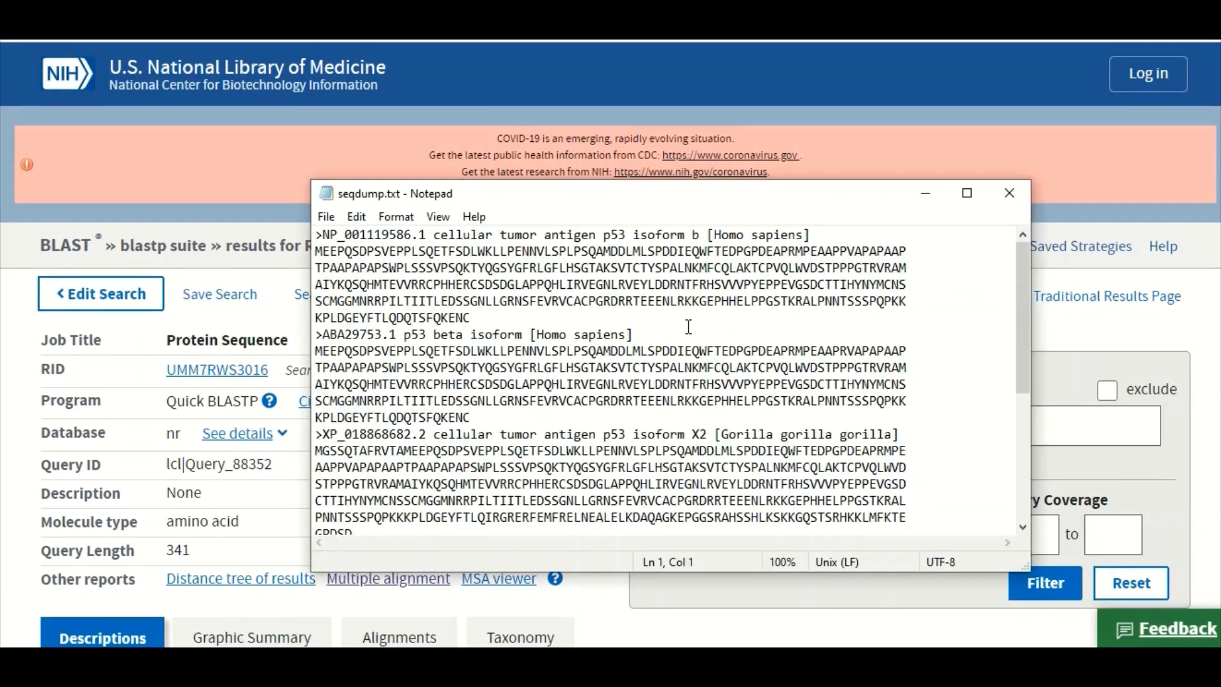
left_click_drag(1028, 262, 1021, 236)
left_click_drag(1020, 264, 1024, 414)
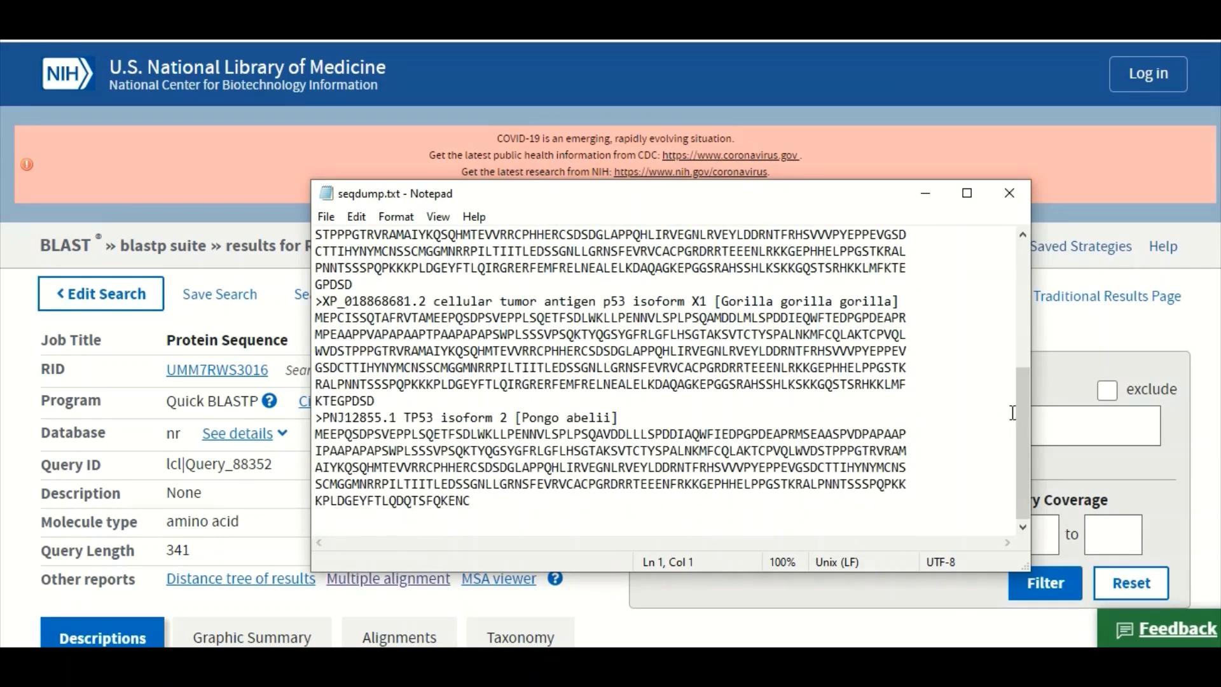